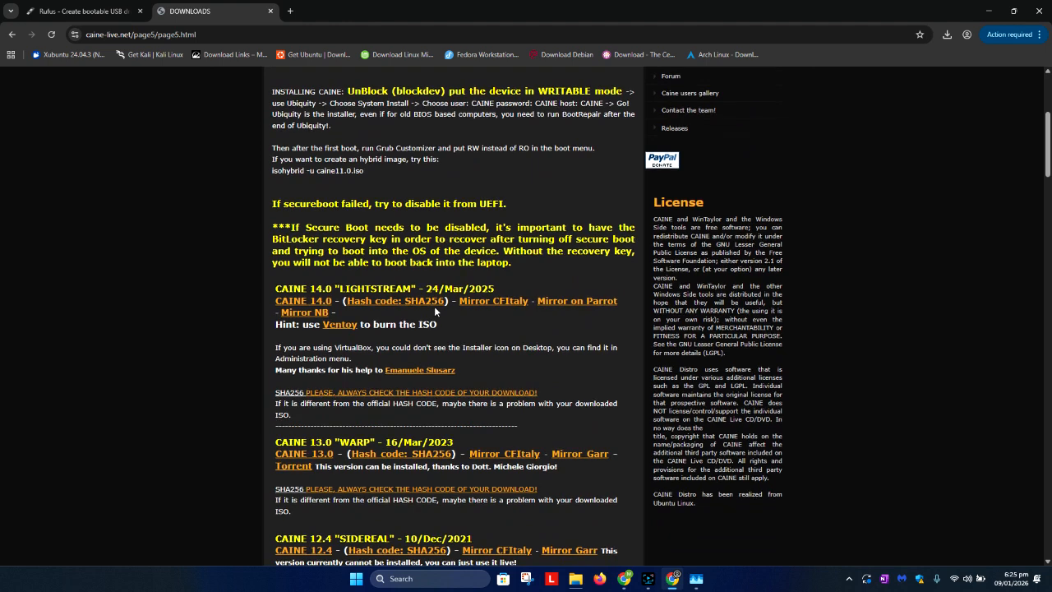
Download the CAINE 14.0 "LIGHTSTREAM" ISO image from the CAINE downloads page and check its download progress.
left_click(296, 246)
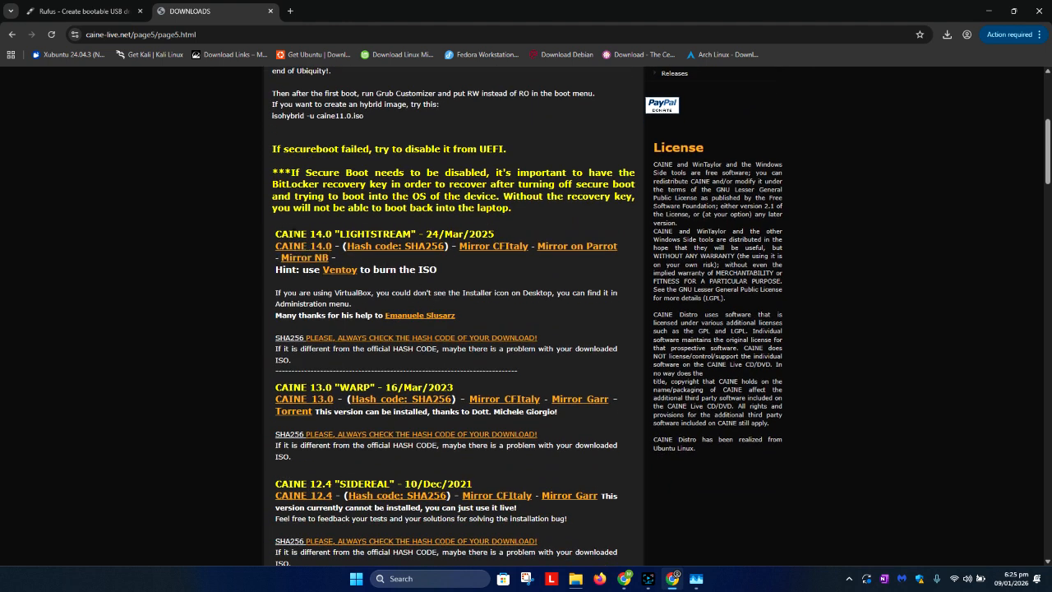
left_click_drag(498, 237, 275, 236)
left_click(323, 232)
left_click(315, 208)
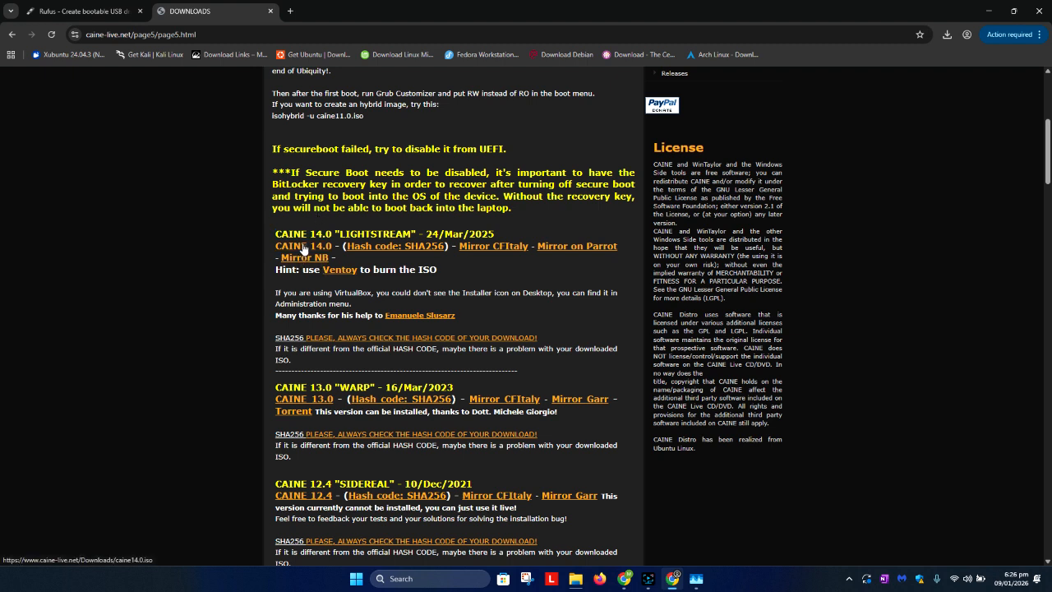
left_click(304, 248)
left_click(943, 35)
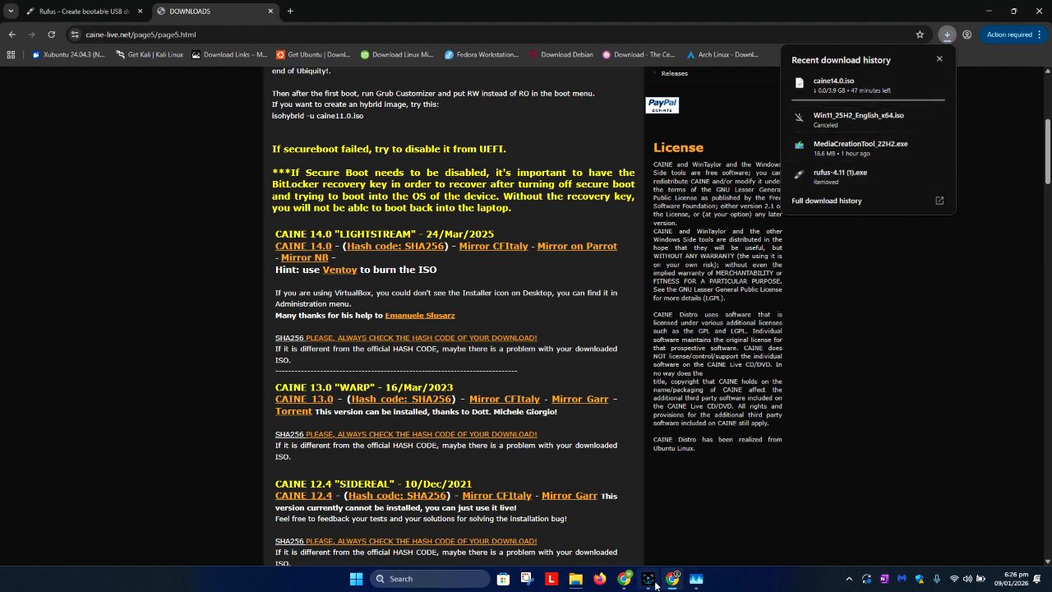
Bring up the OS folder on the Data (D:) drive and select caine14.0.iso.
left_click(943, 427)
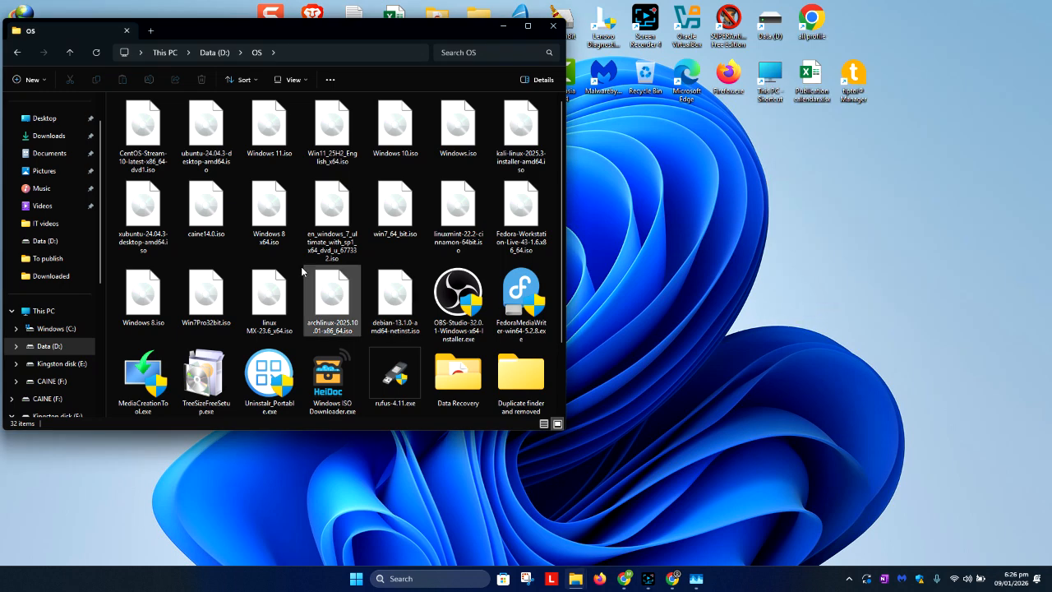
left_click(206, 210)
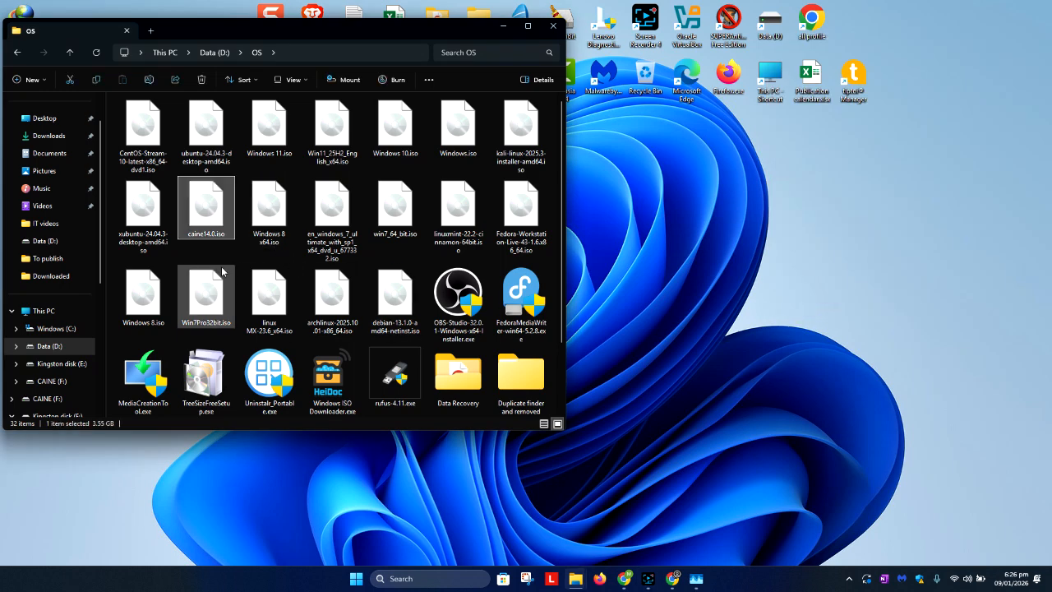
right_click(220, 212)
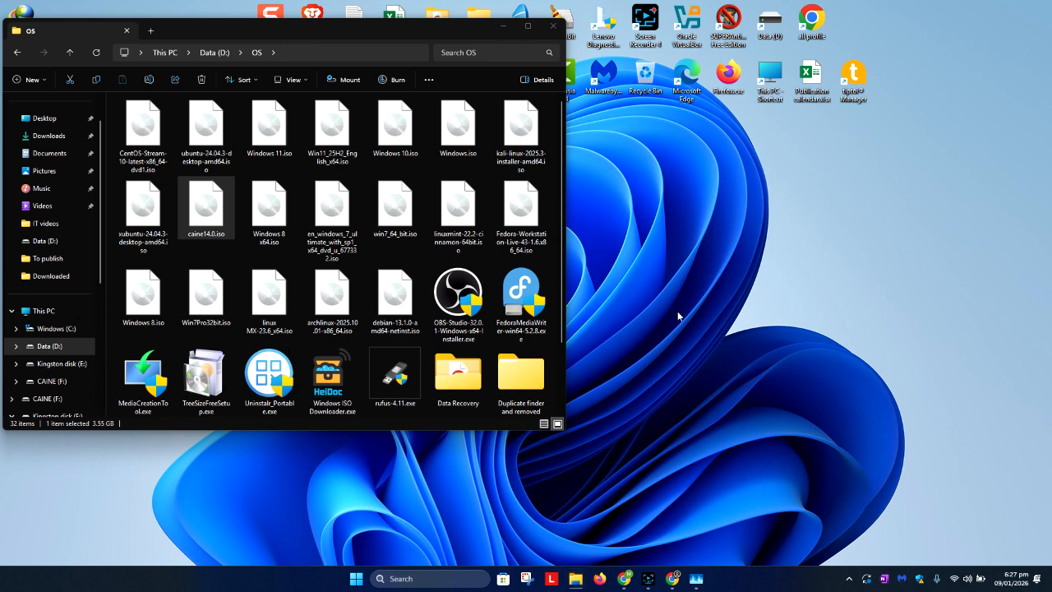
Examine the connected drives in a separate This PC window beside the OS folder, and close that window.
key("super+e")
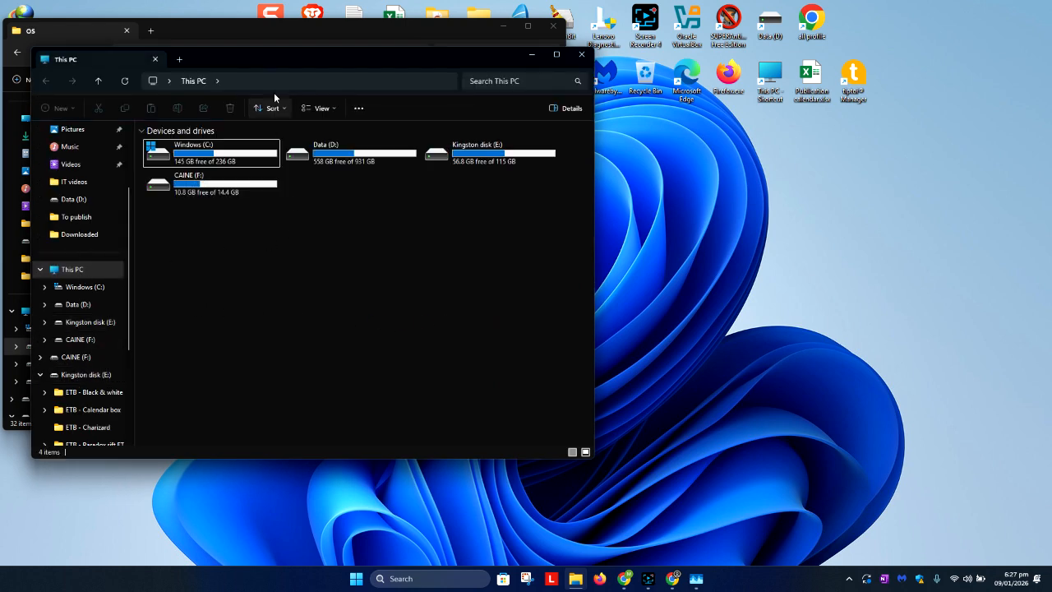
left_click_drag(274, 57, 822, 62)
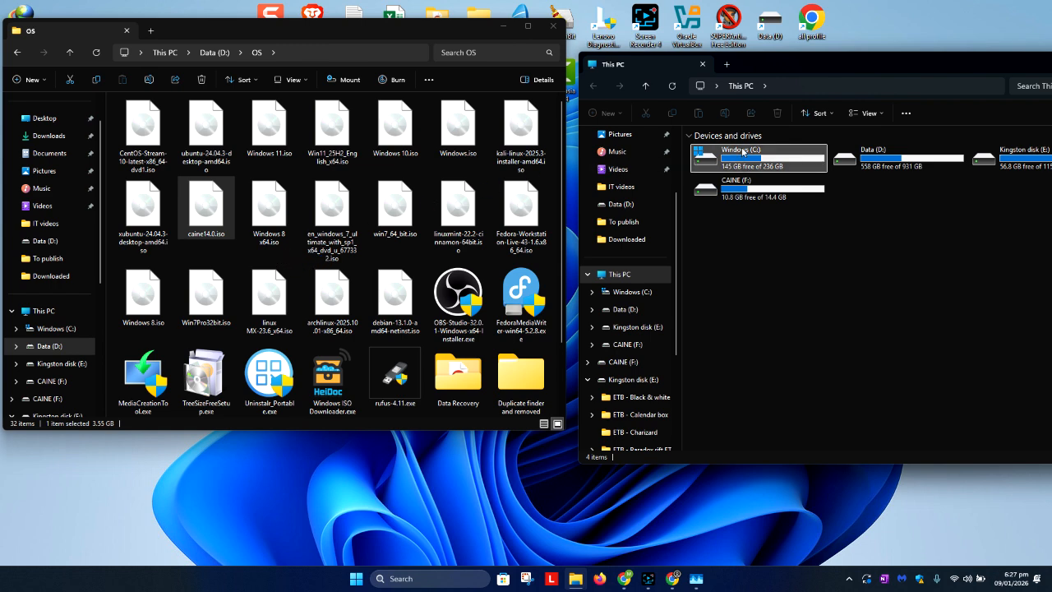
left_click_drag(870, 74, 638, 111)
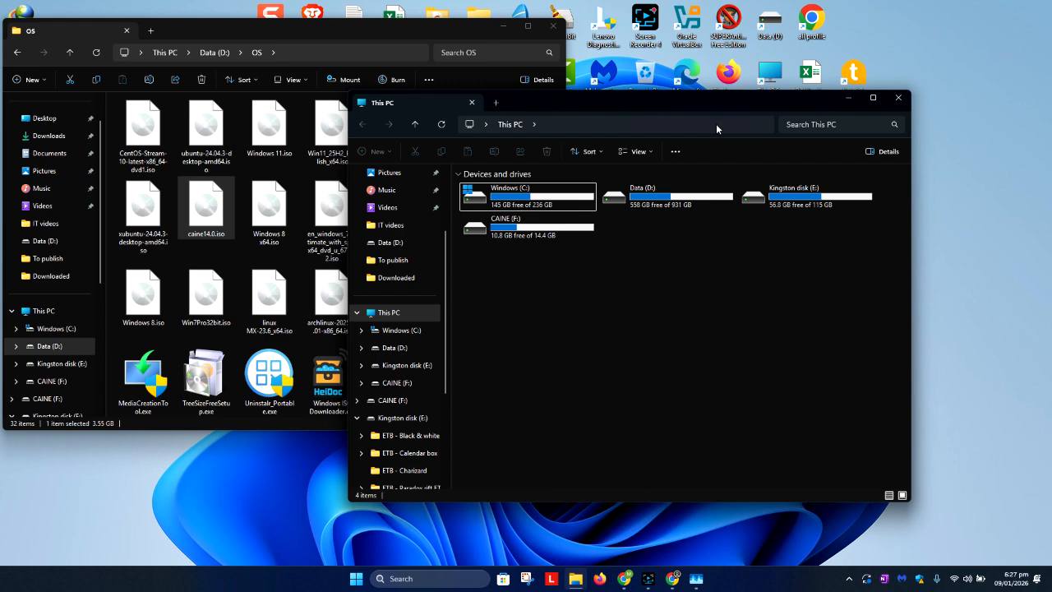
left_click(898, 97)
Mount caine14.0.iso from the OS folder, allowing the file to open, and look through the disc's contents.
double_click(206, 209)
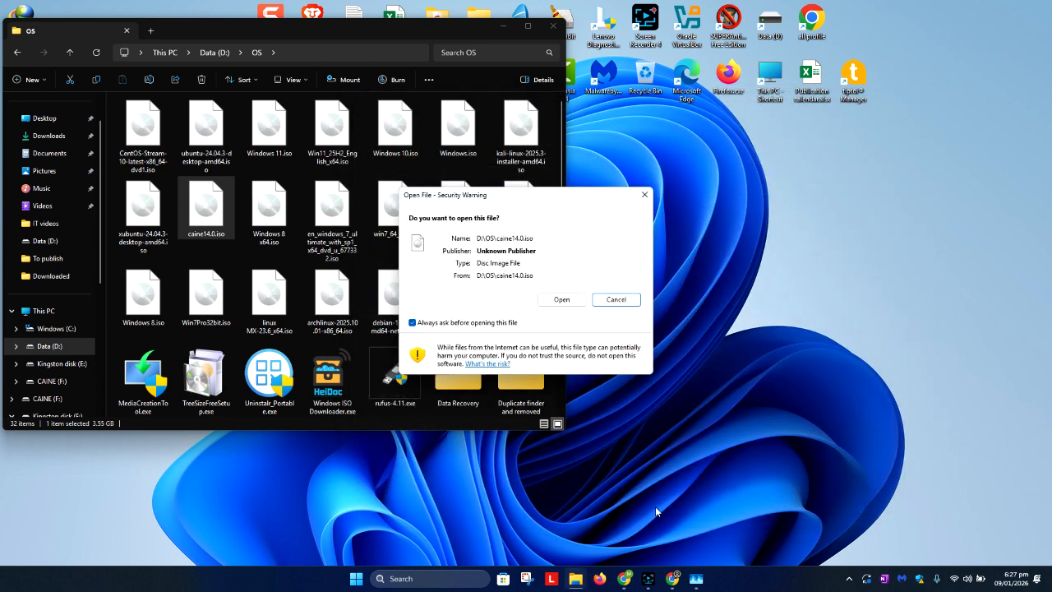
left_click(565, 301)
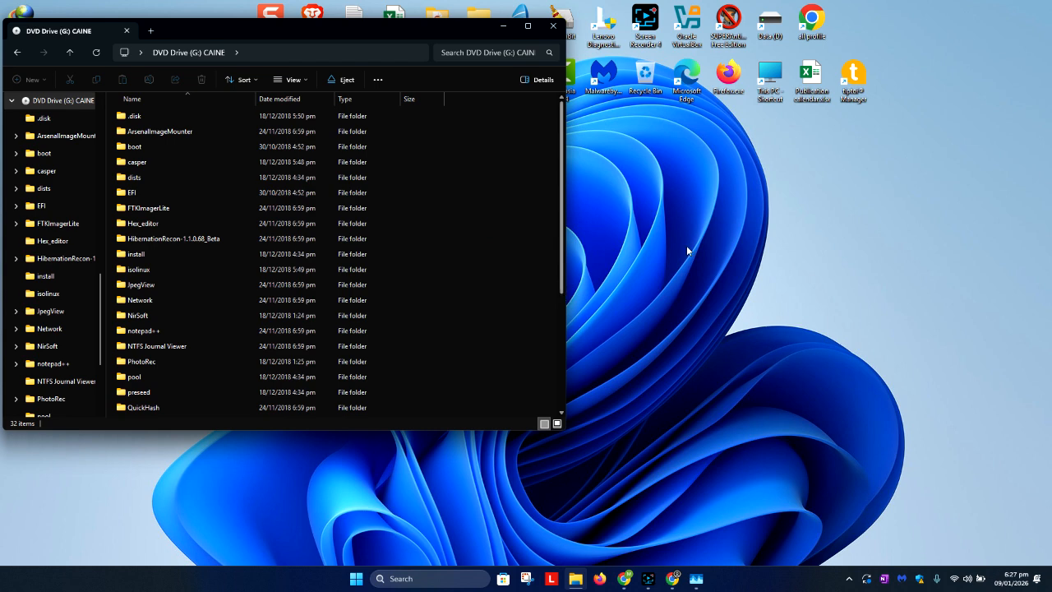
scroll(206, 214, "down", 4)
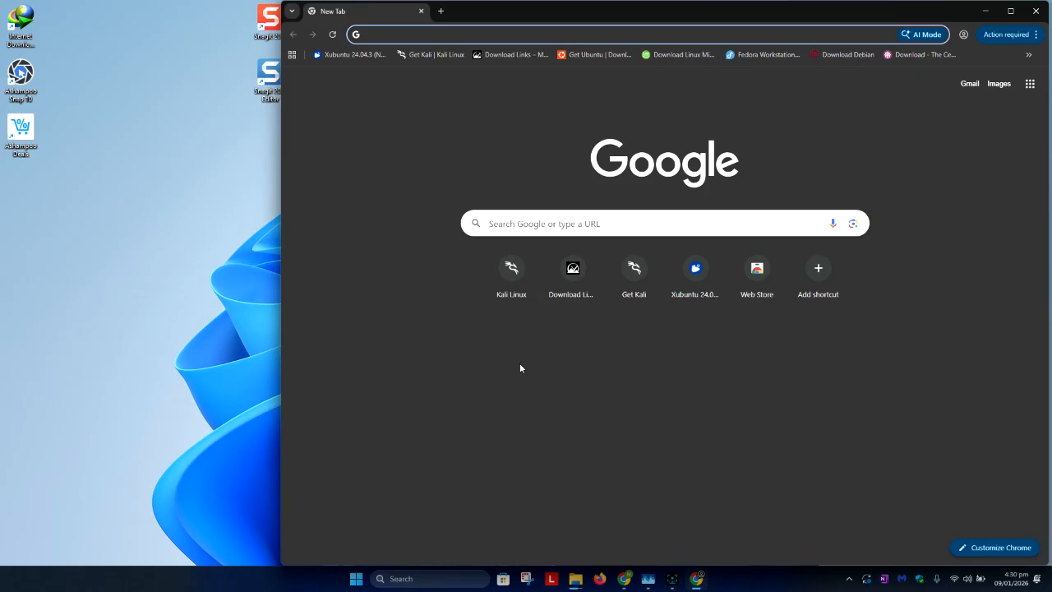
Maximize the Chrome window and search the web for "rufus".
left_click(1010, 11)
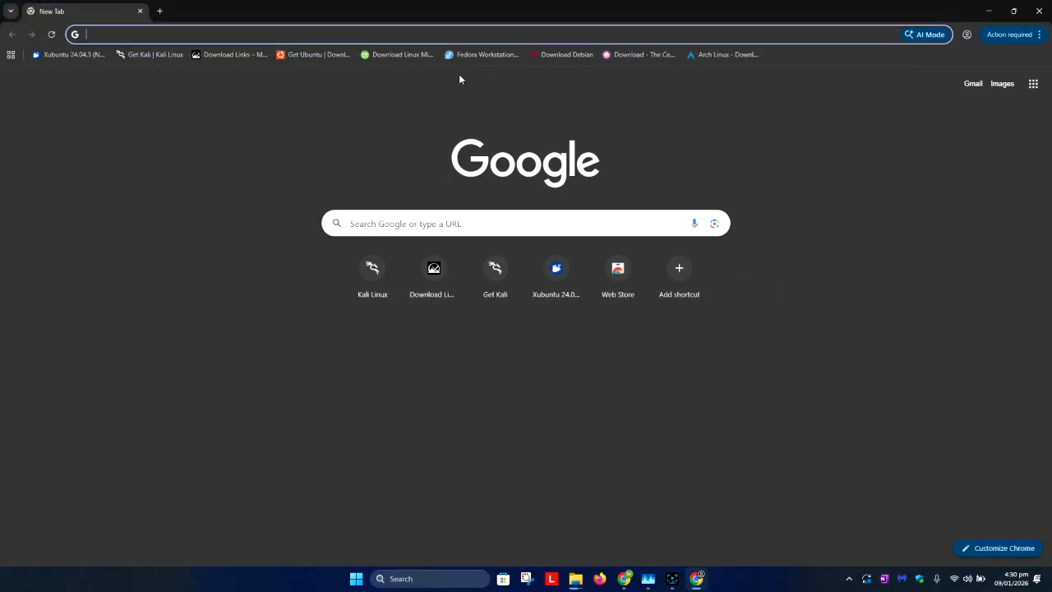
type("rufus")
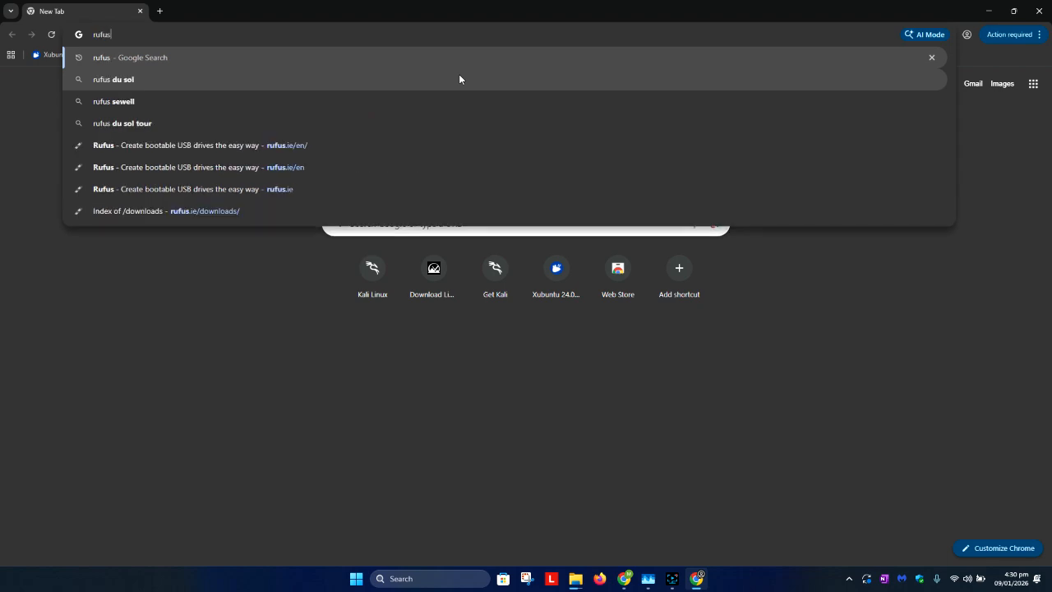
key("Return")
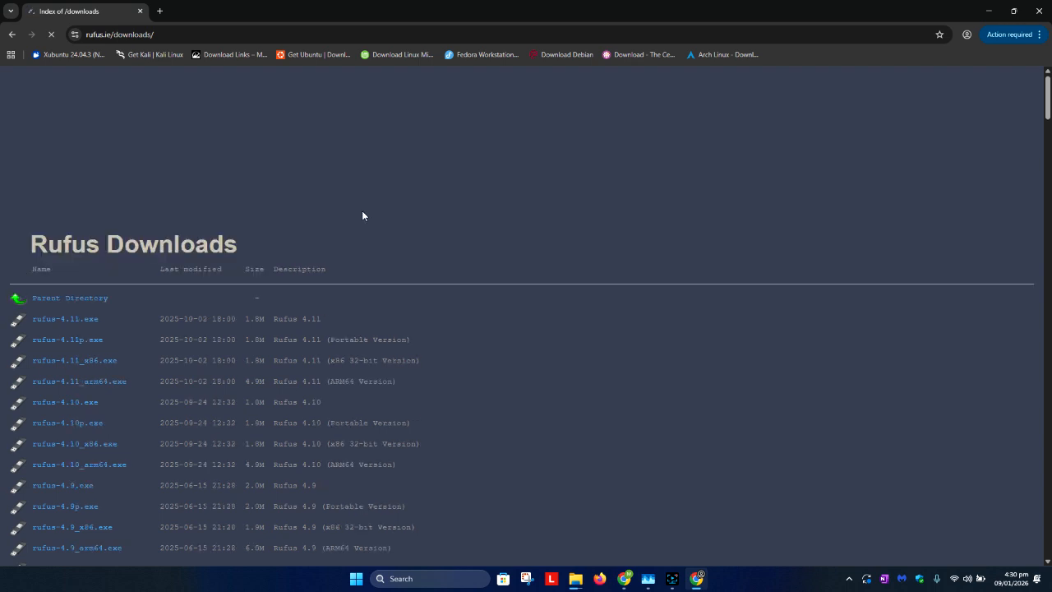
Look through the Rufus downloads index for the available current and older versions.
scroll(362, 211, "down", 2)
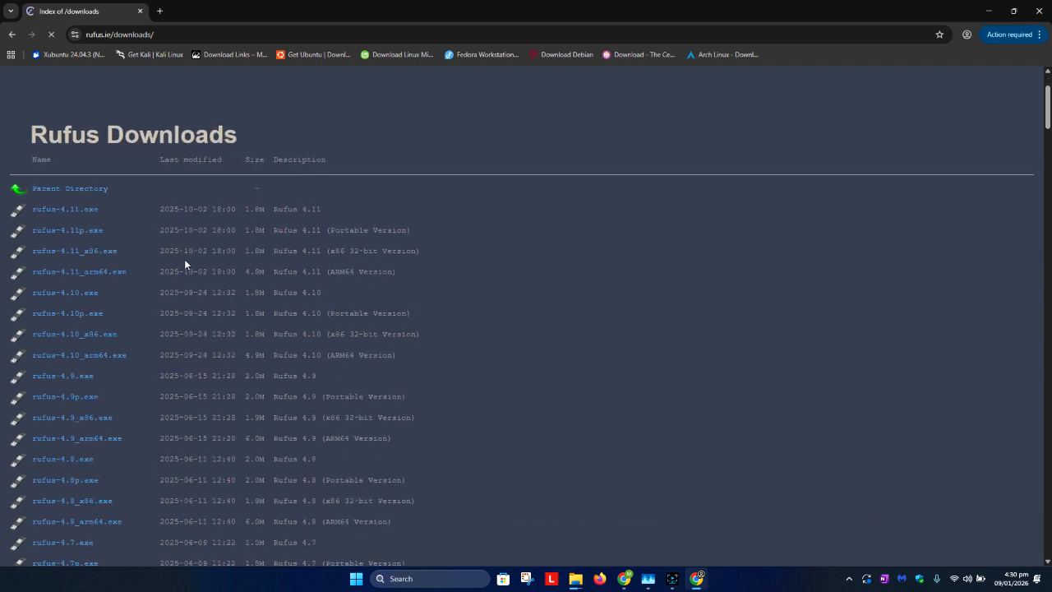
scroll(185, 263, "down", 2)
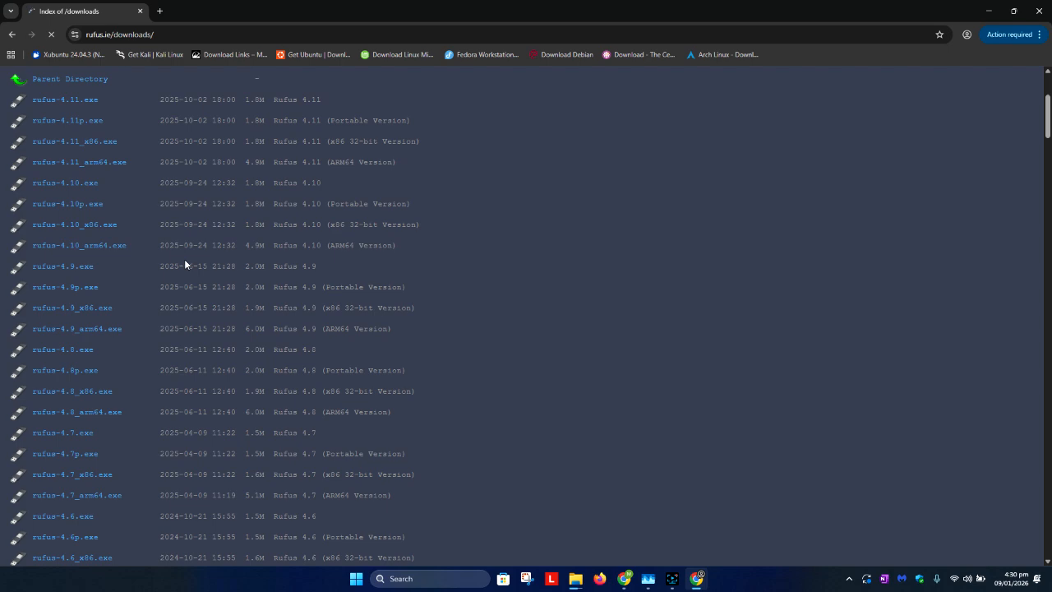
scroll(122, 236, "up", 1)
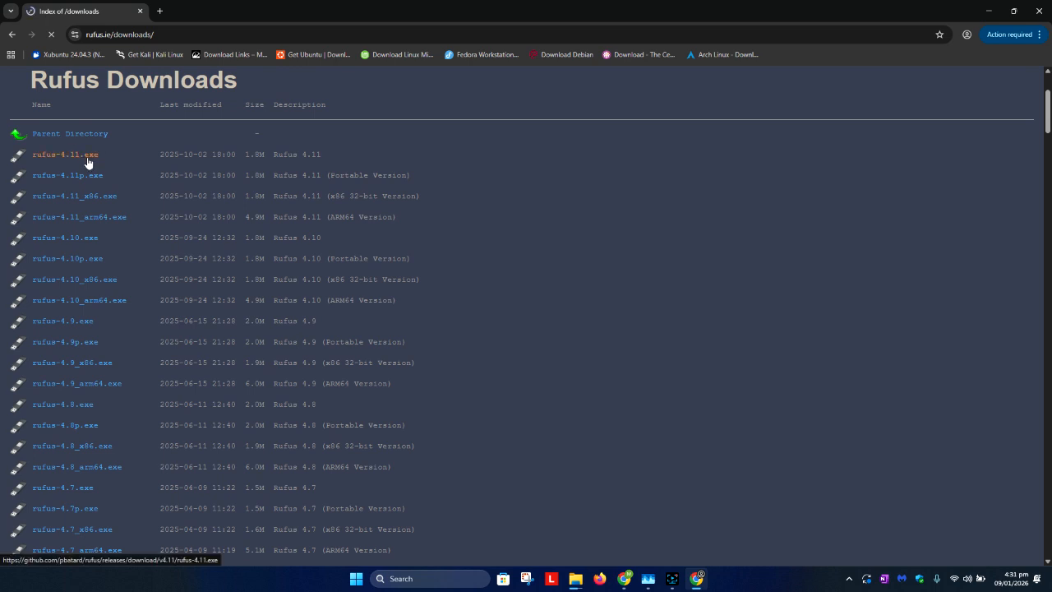
scroll(123, 191, "down", 4)
scroll(124, 191, "down", 1)
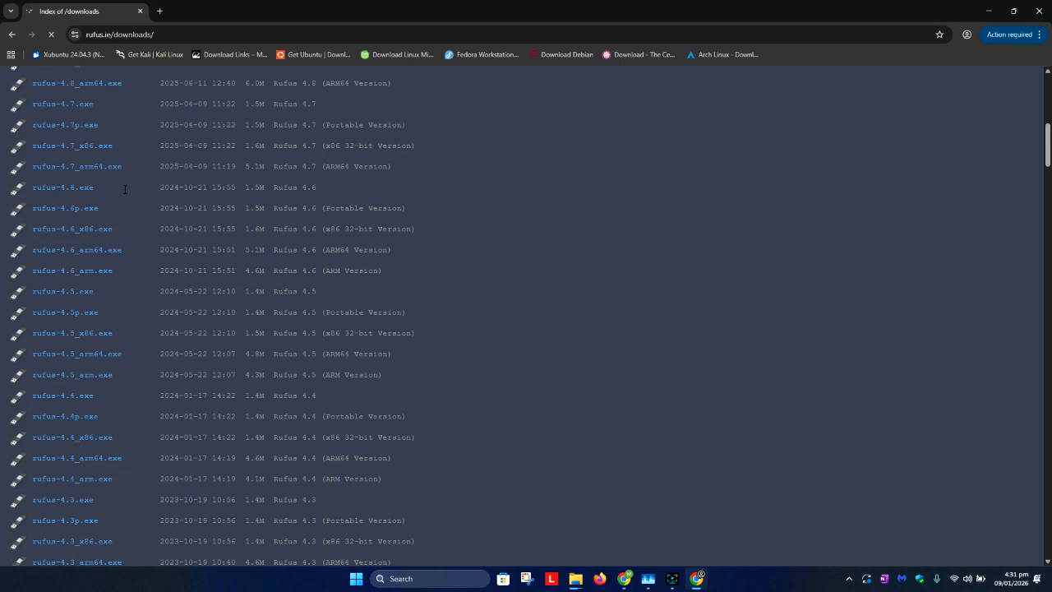
scroll(123, 192, "down", 9)
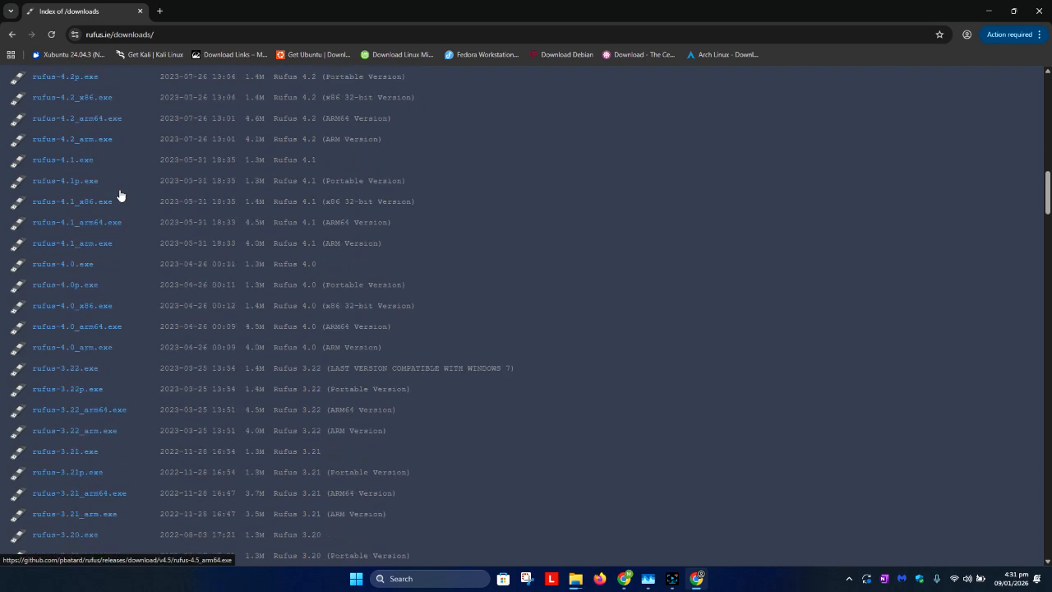
scroll(119, 195, "down", 6)
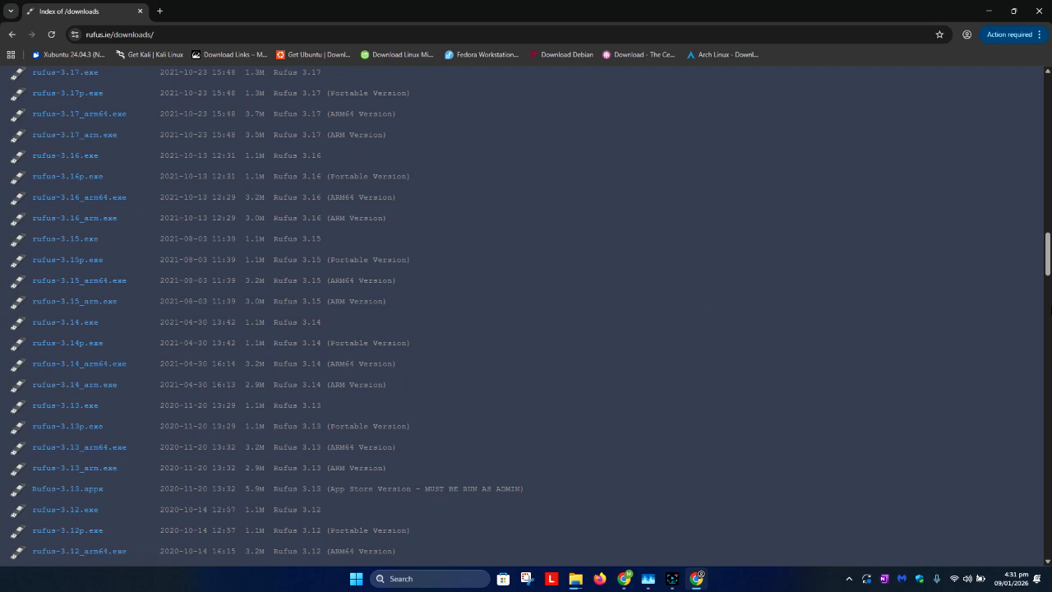
scroll(168, 354, "up", 20)
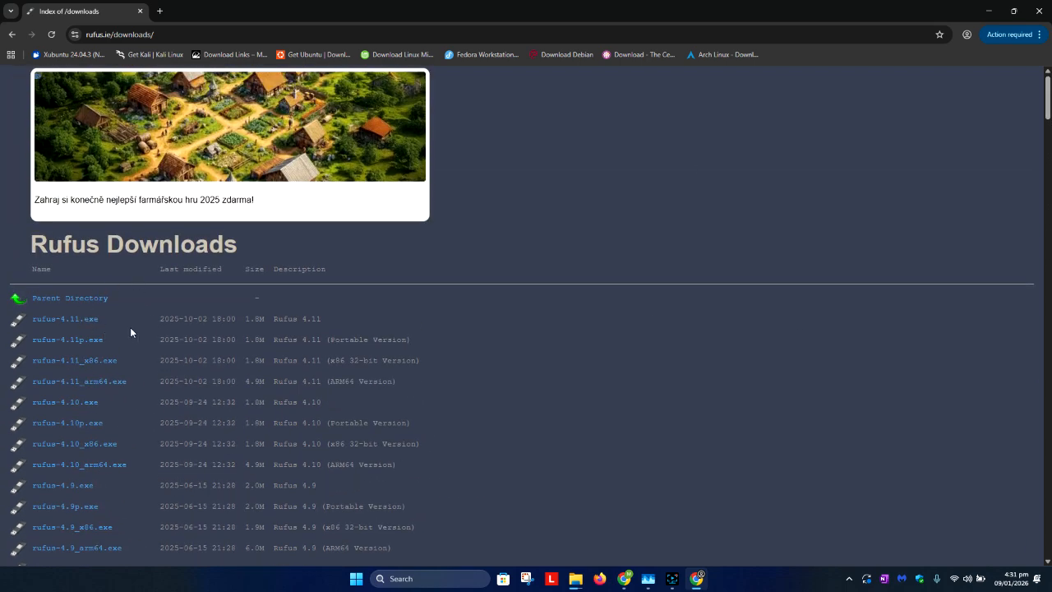
Return to the search results and open the Rufus home page at its Download section.
left_click(11, 34)
left_click(177, 190)
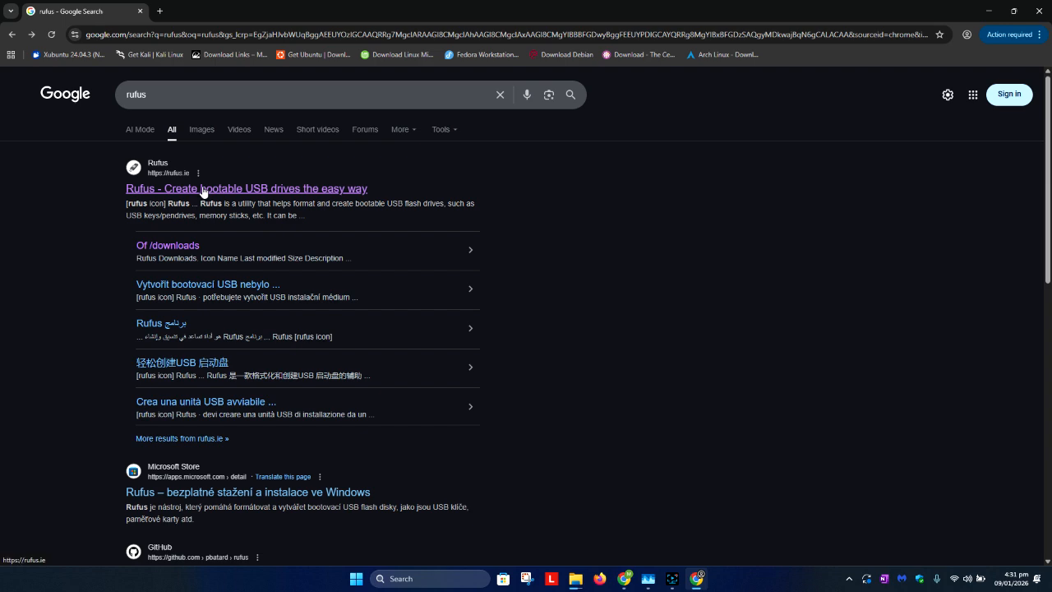
scroll(176, 197, "down", 10)
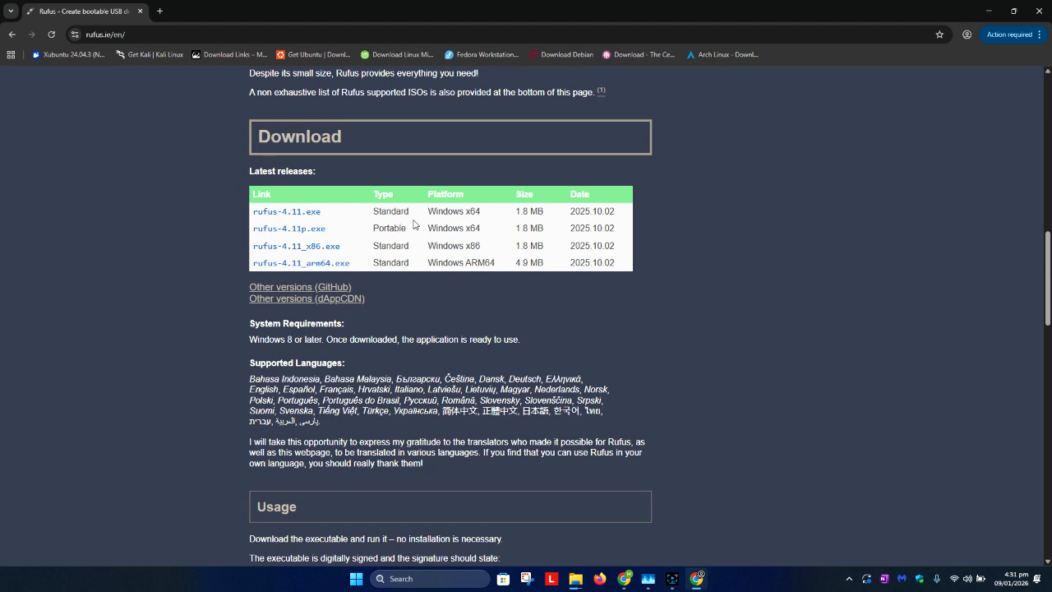
Download the standard Windows x64 release rufus-4.11.exe and show the downloaded file in its folder.
left_click_drag(481, 213, 372, 231)
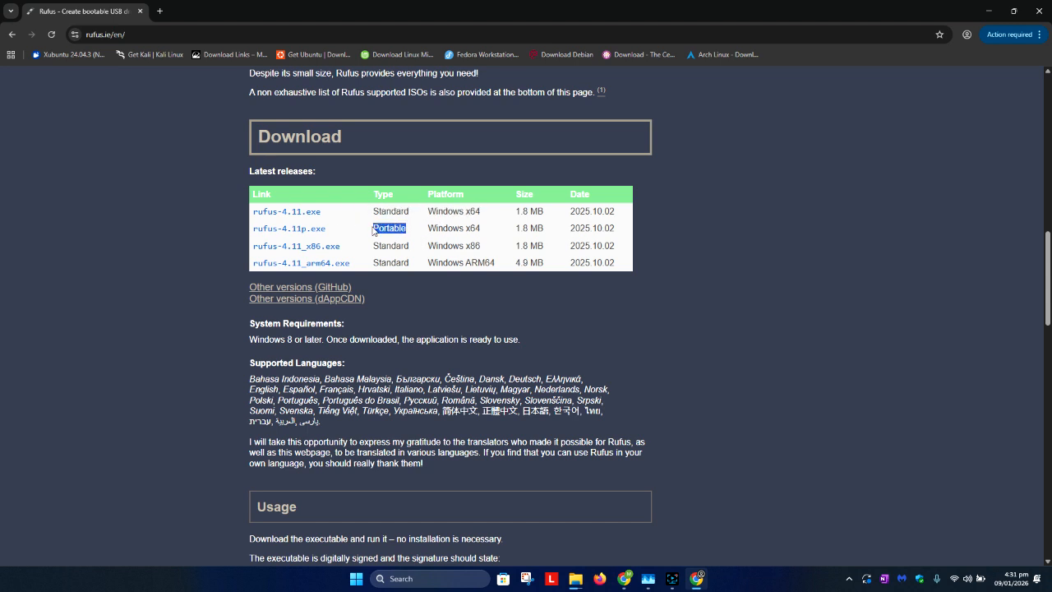
left_click(318, 228)
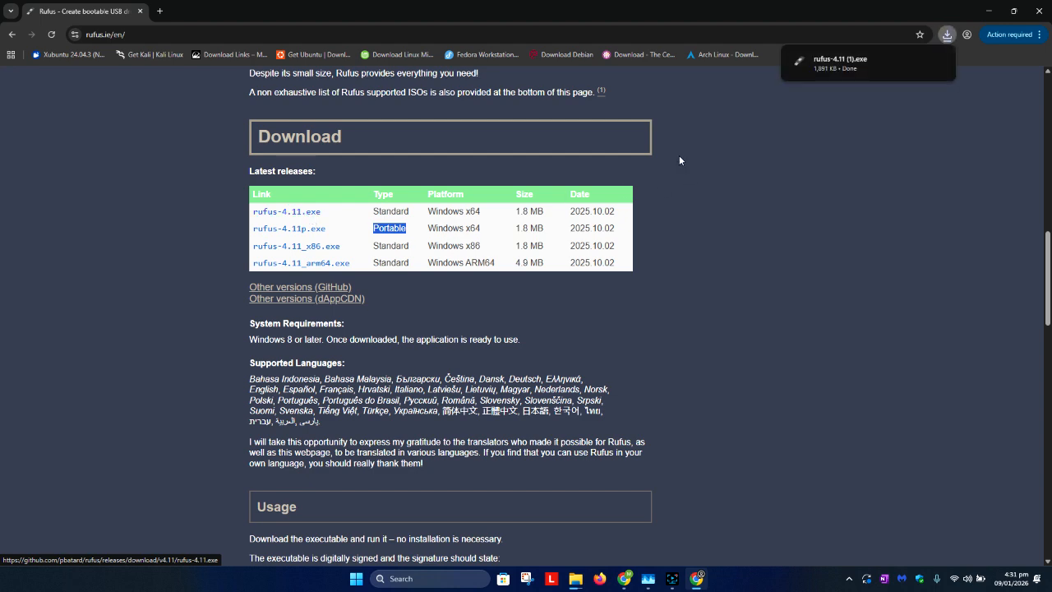
left_click(919, 60)
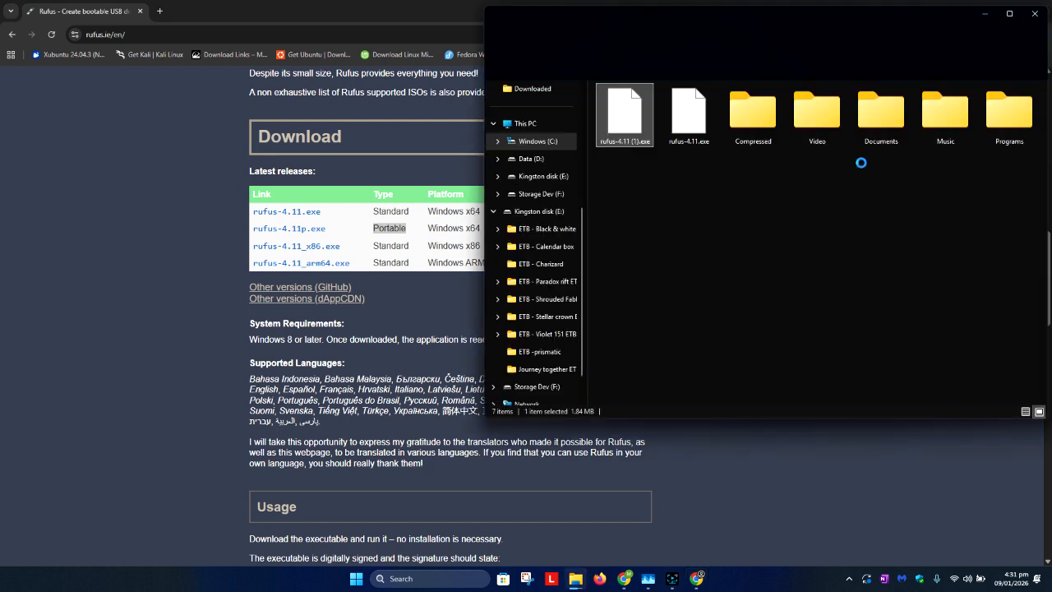
Minimize the Downloads folder and the browser to clear the desktop.
double_click(643, 117)
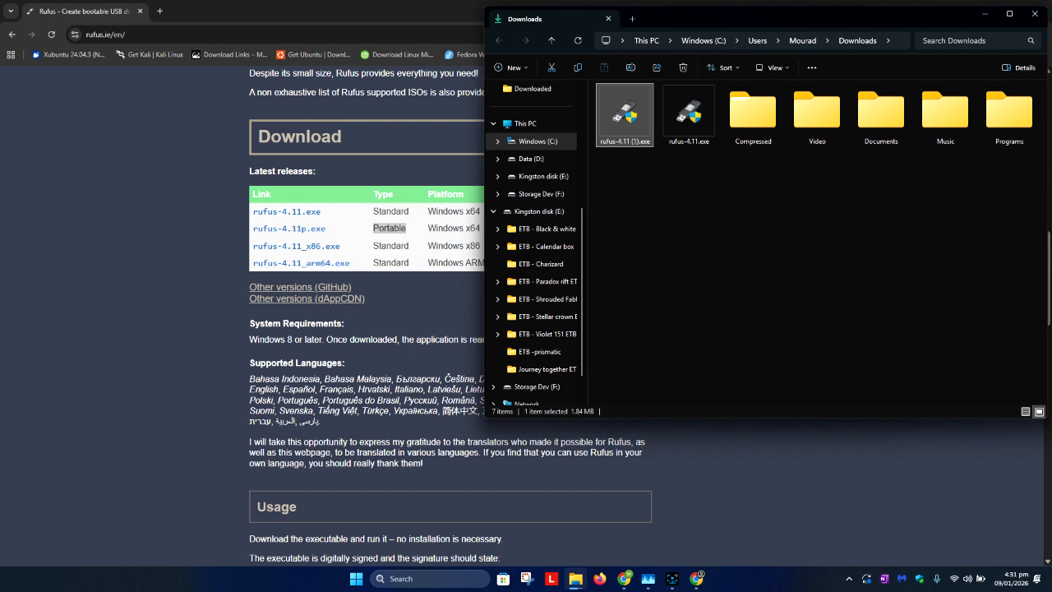
left_click(981, 4)
left_click(984, 16)
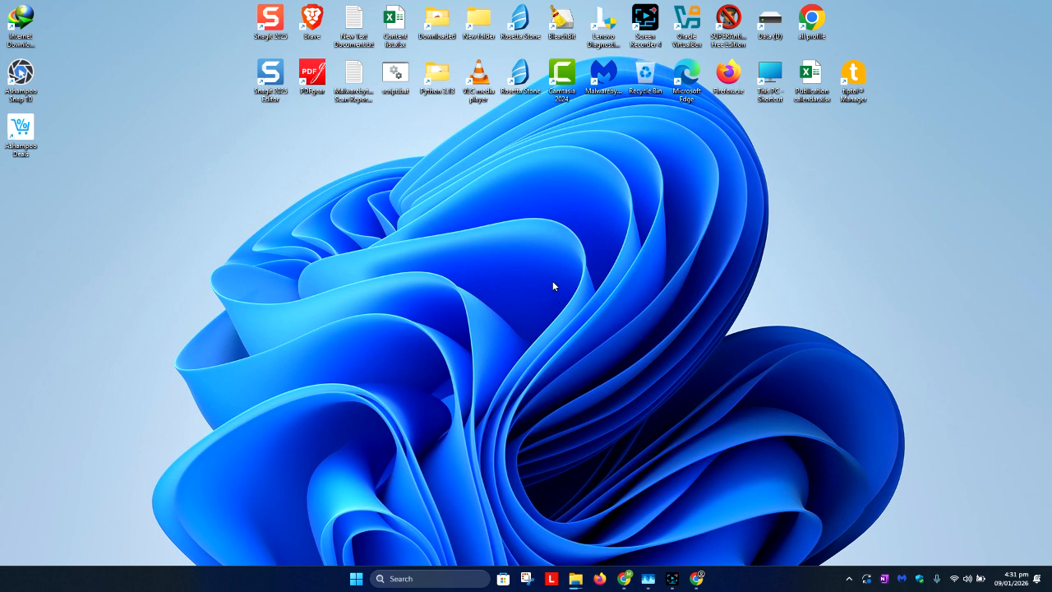
Bring back the Downloads folder, launch rufus-4.11 (1).exe, and minimize the folder so only the Rufus window stays open.
left_click(848, 578)
left_click(777, 580)
mouse_move(575, 578)
left_click(750, 523)
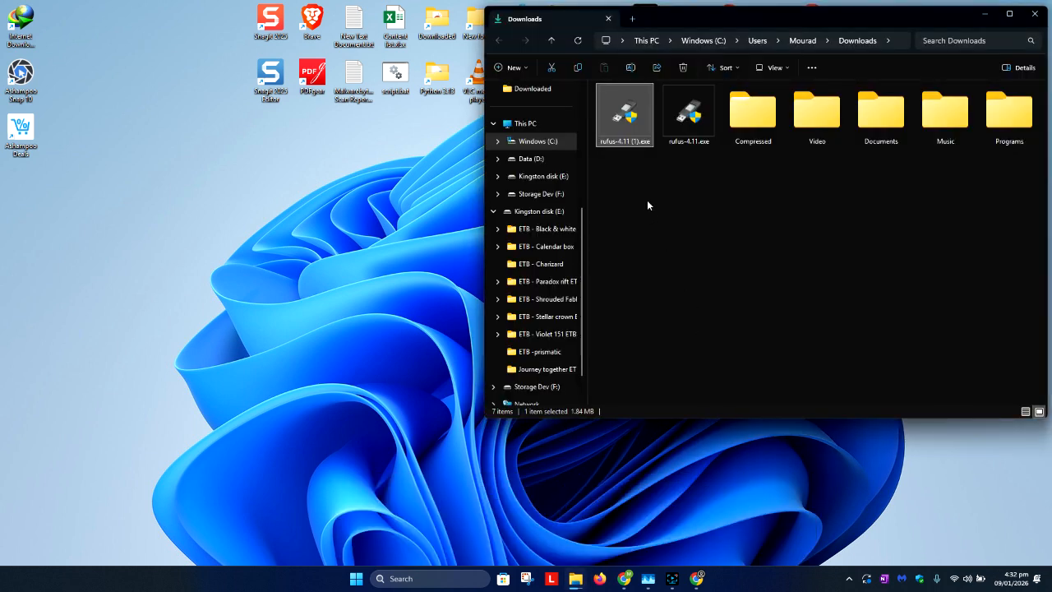
double_click(633, 117)
right_click(633, 117)
left_click(553, 115)
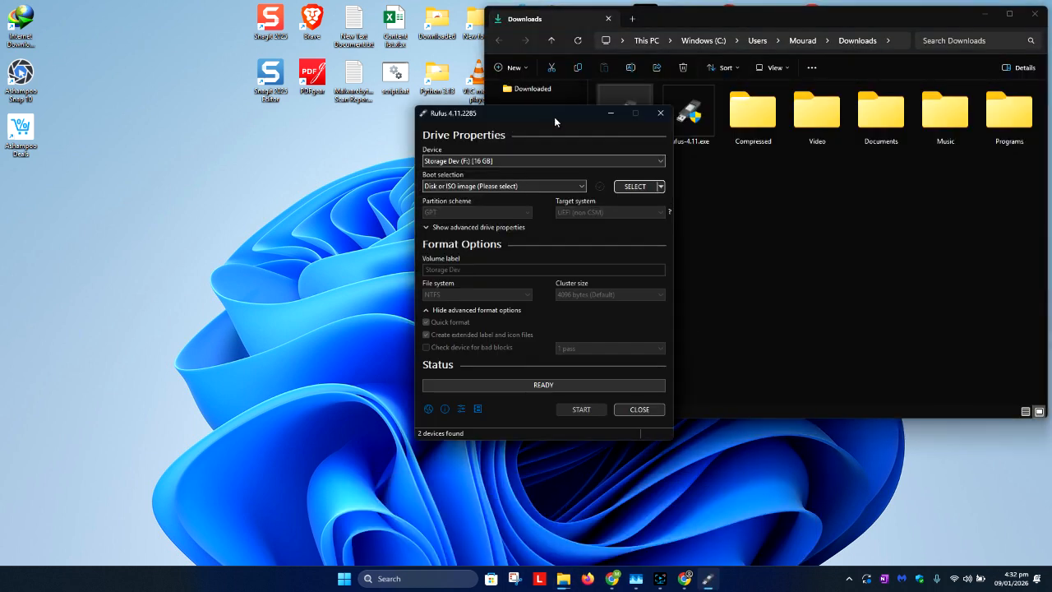
left_click(984, 16)
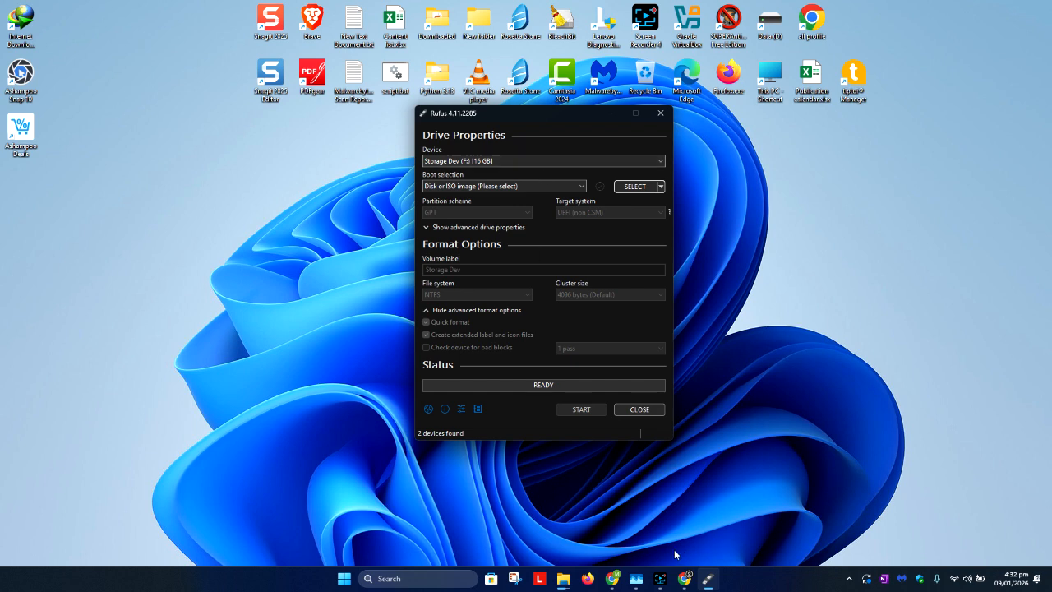
Launch rufus-4.11.exe from the Downloads folder and close the Lenovo Vantage window.
left_click(878, 424)
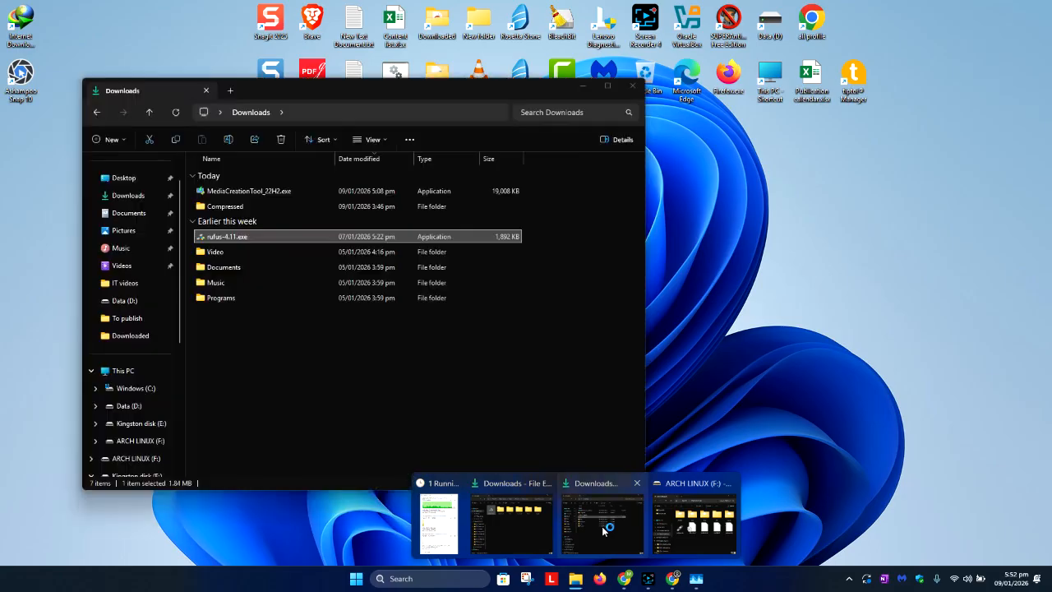
left_click(602, 526)
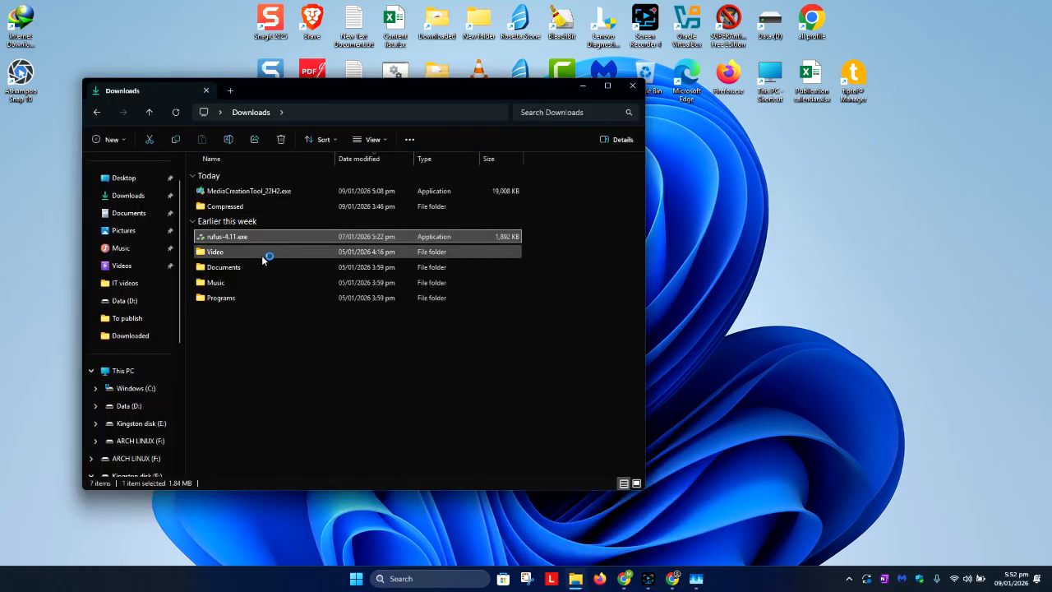
double_click(247, 237)
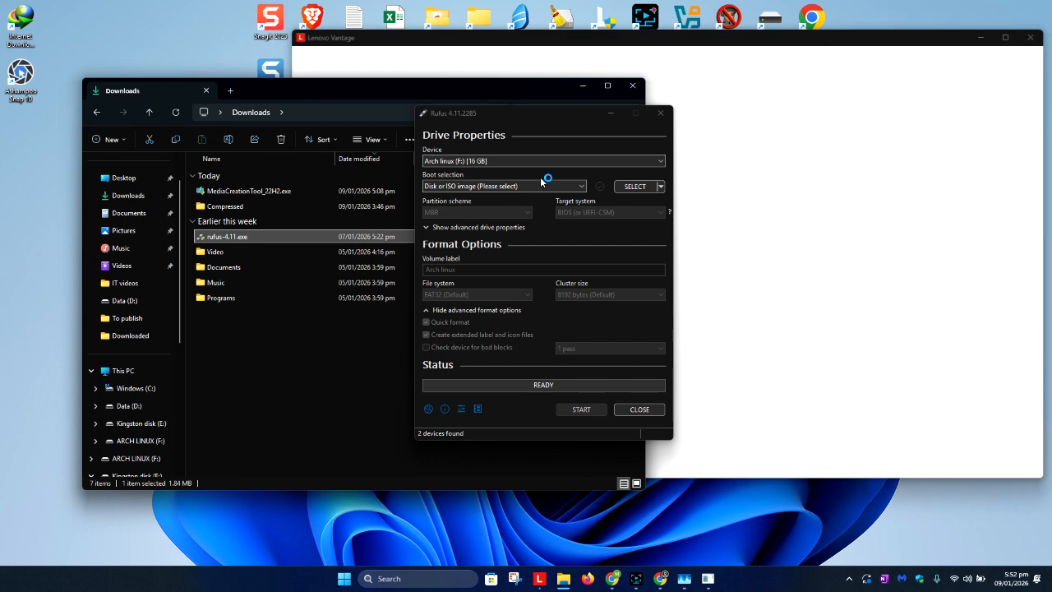
left_click(1033, 41)
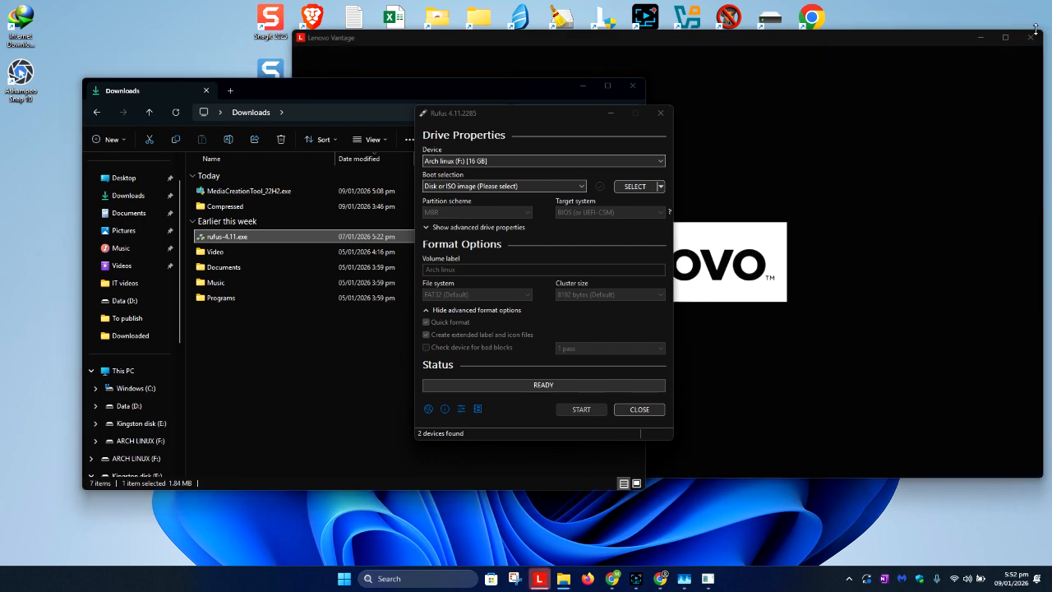
left_click(1033, 41)
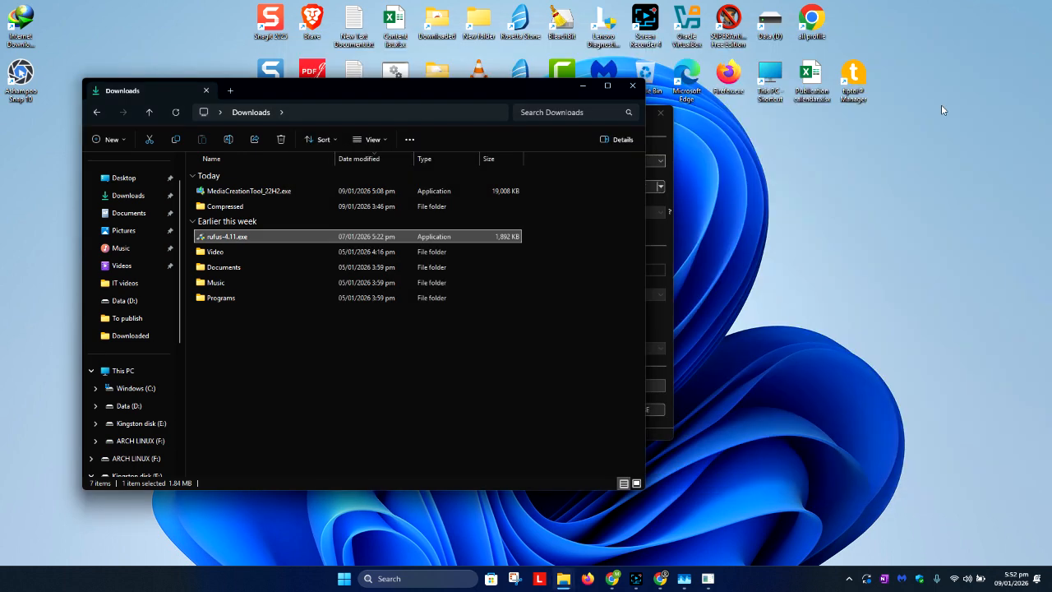
Minimize the Downloads folder and open This PC to check the ARCH LINUX (F:) USB drive against the Rufus device.
left_click(585, 85)
left_click(491, 161)
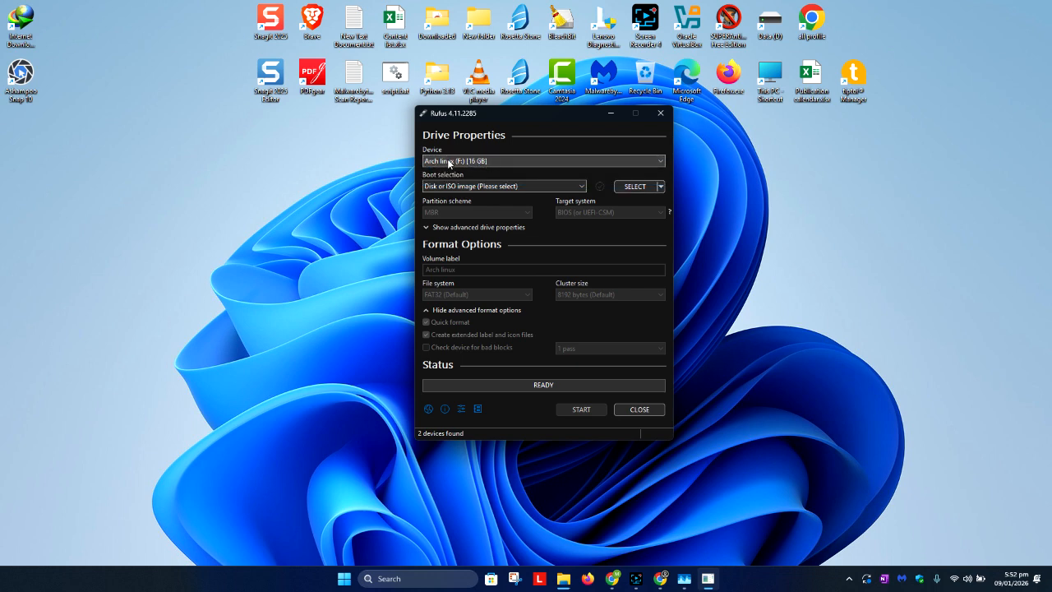
left_click(567, 518)
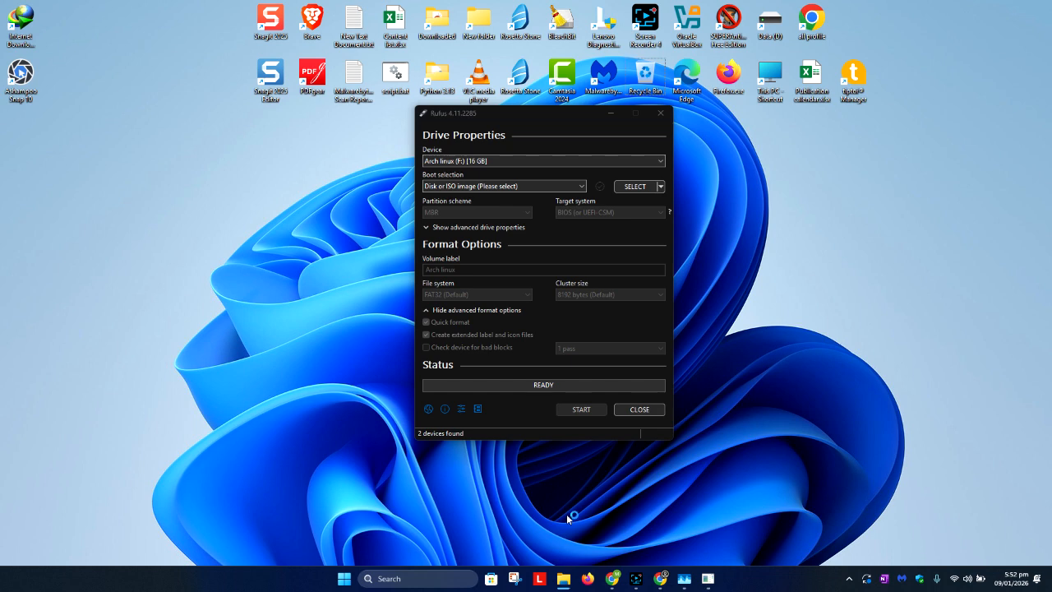
key("super+e")
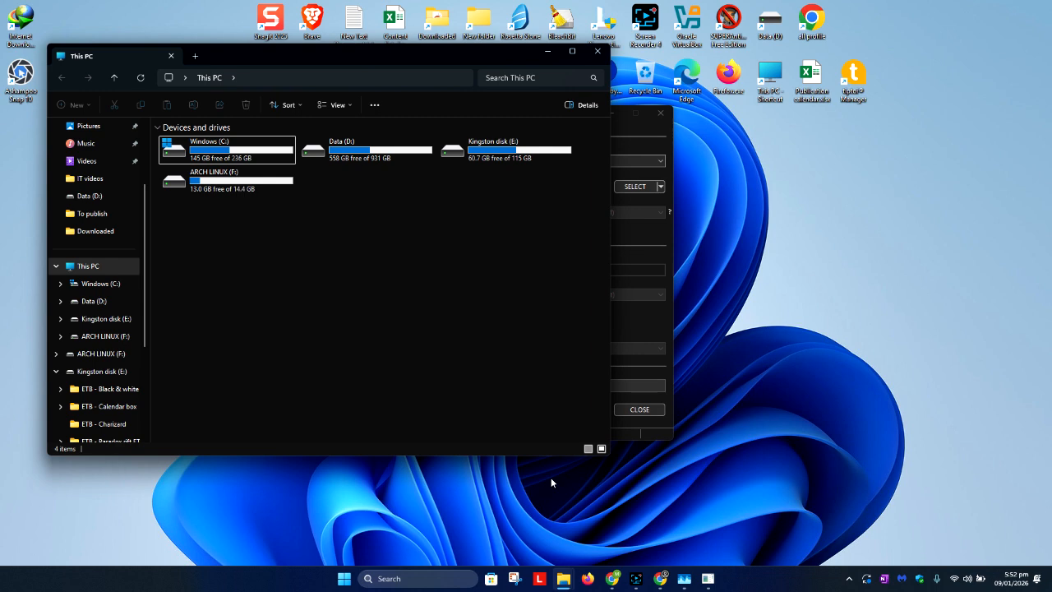
left_click(214, 179)
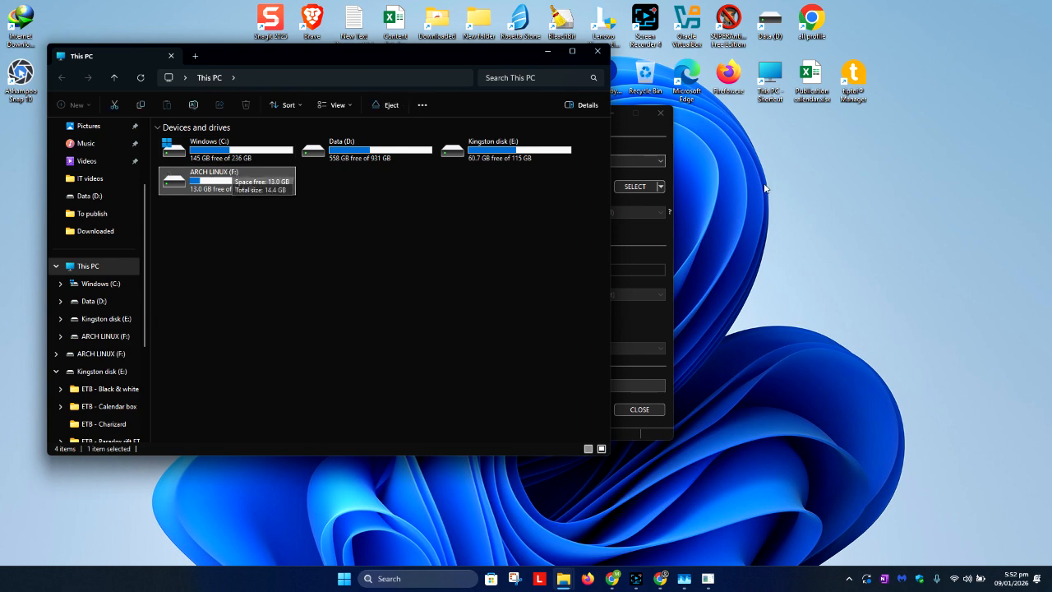
Load caine10.0.iso from the OS folder on Data (D:) as the Rufus boot image and highlight the volume label text.
left_click(654, 148)
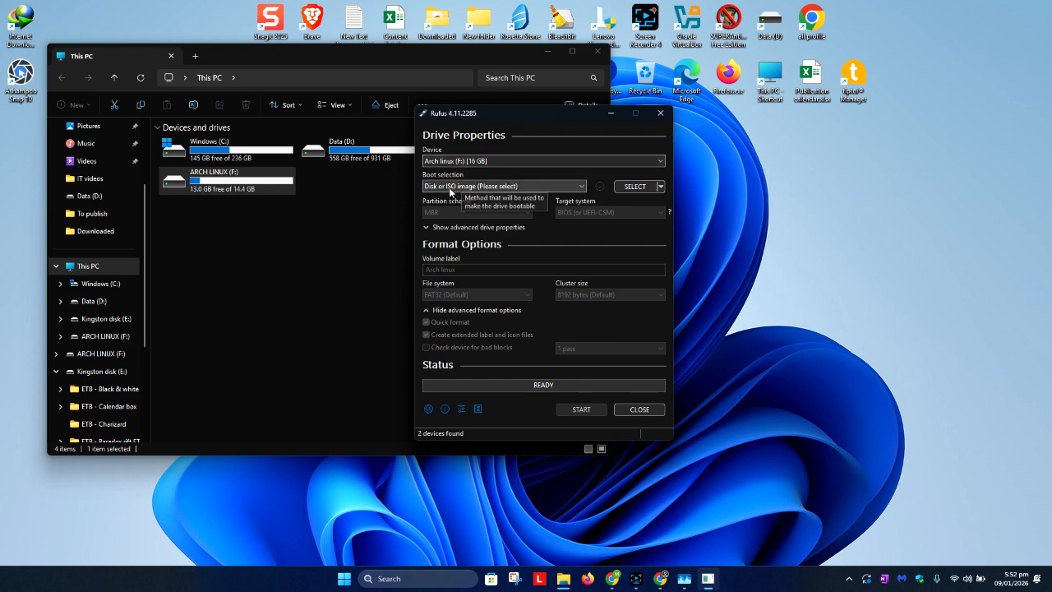
left_click(635, 187)
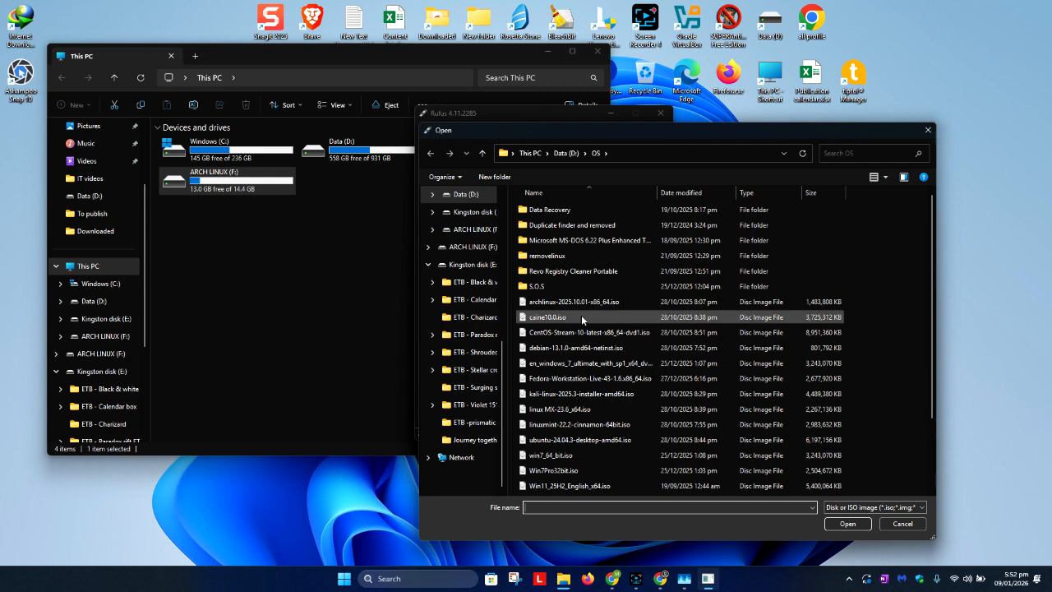
left_click(582, 319)
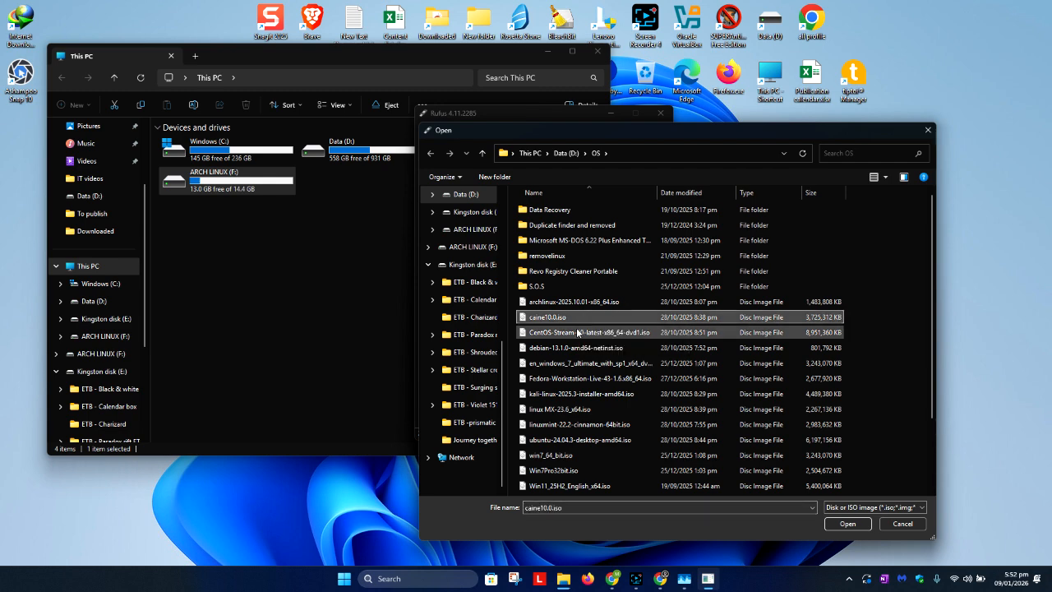
double_click(572, 318)
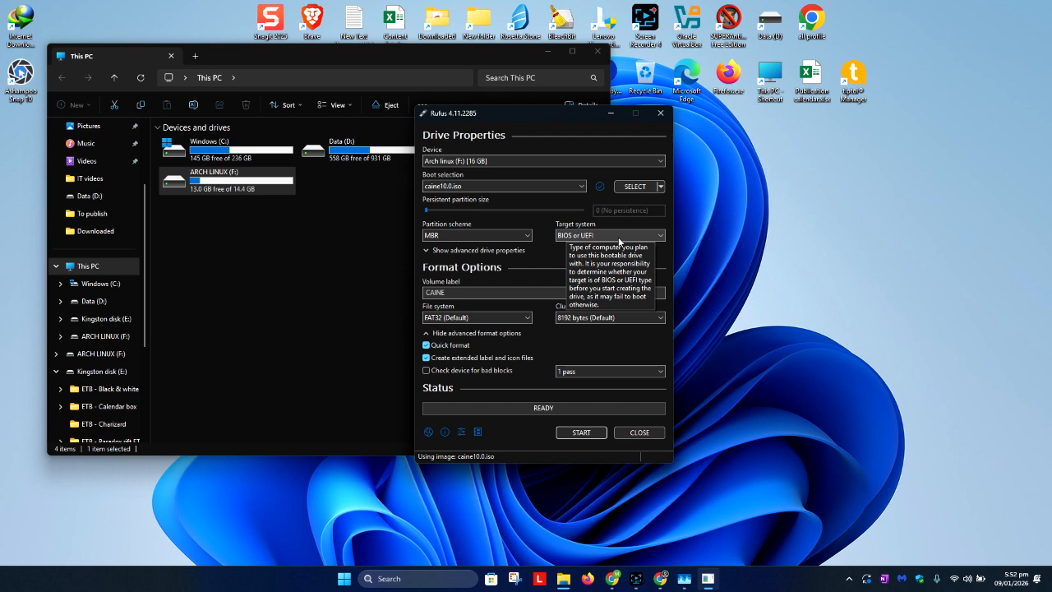
left_click(460, 293)
double_click(448, 292)
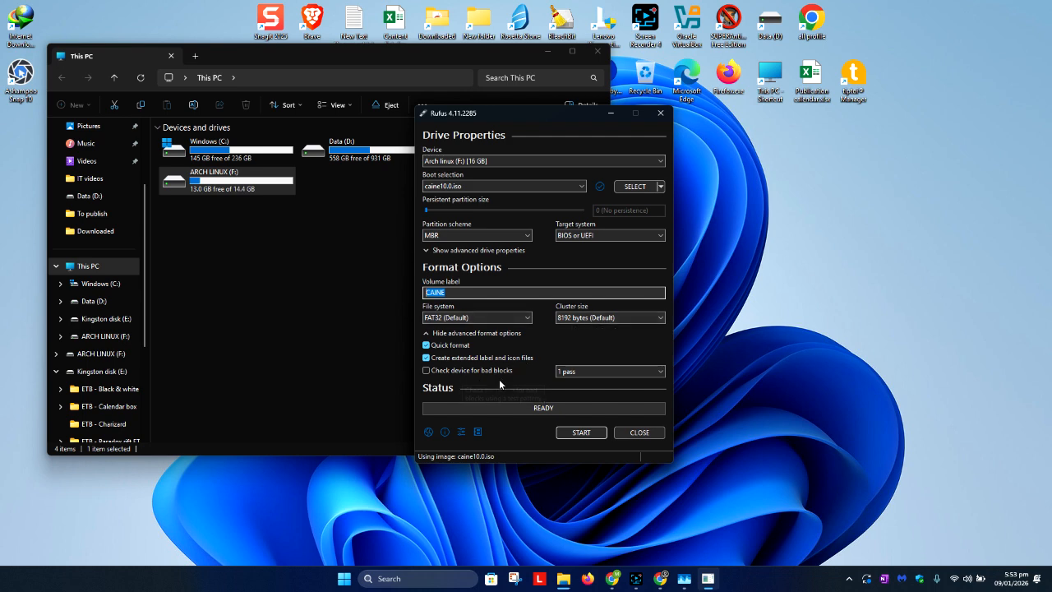
Start writing the USB drive, accepting the revoked UEFI bootloader warning and the downloads of the matching Grub and Syslinux files.
left_click(578, 434)
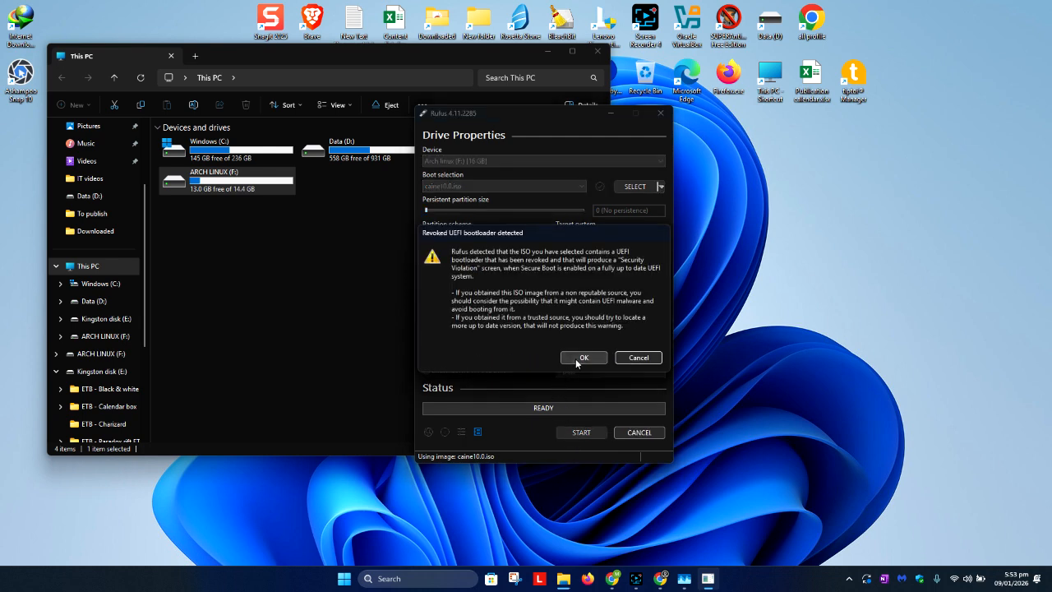
left_click(579, 358)
left_click(605, 359)
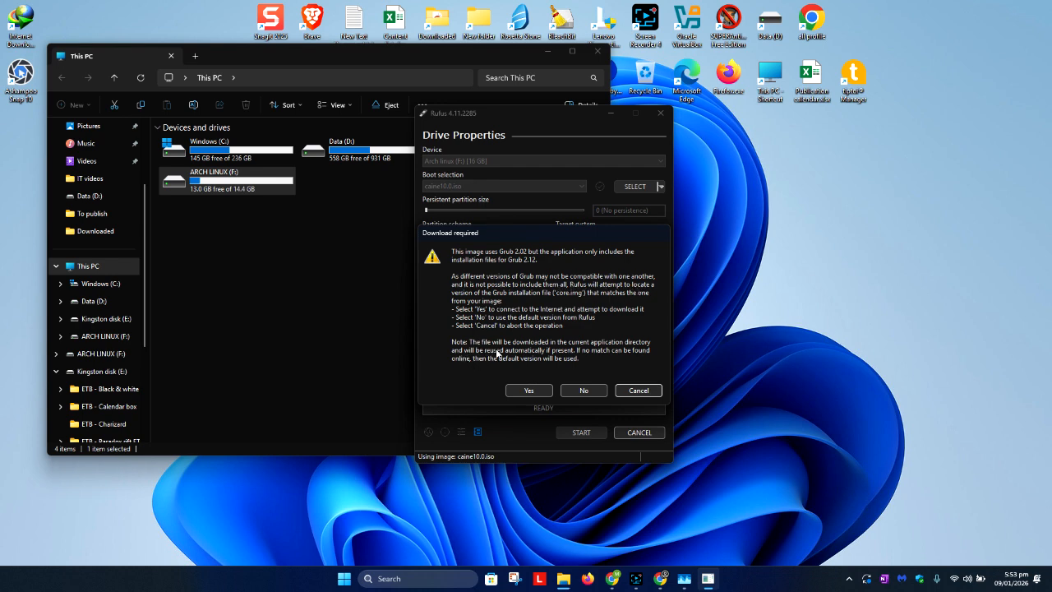
left_click(539, 392)
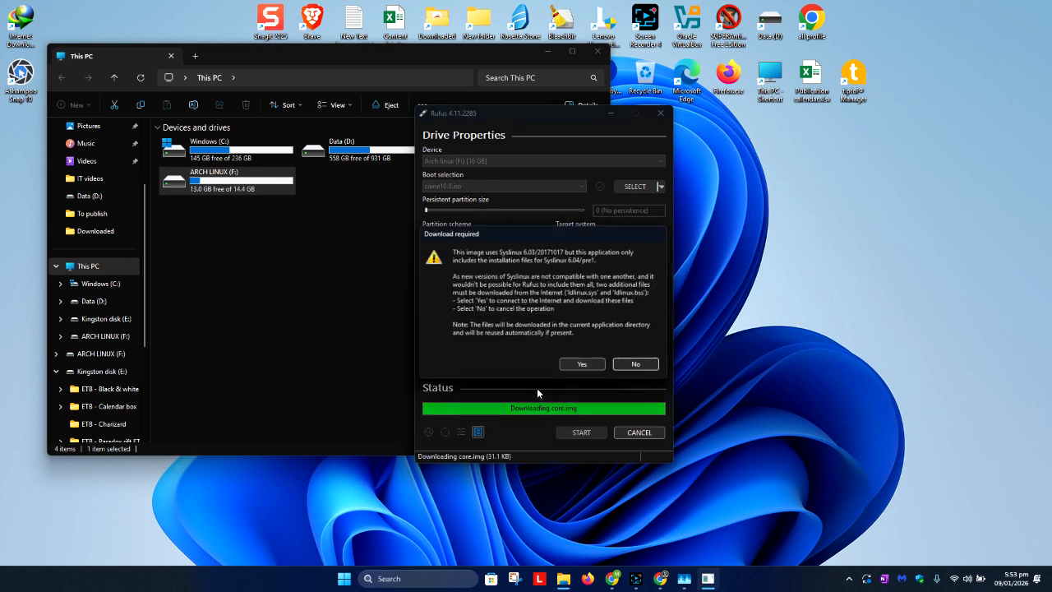
left_click(582, 366)
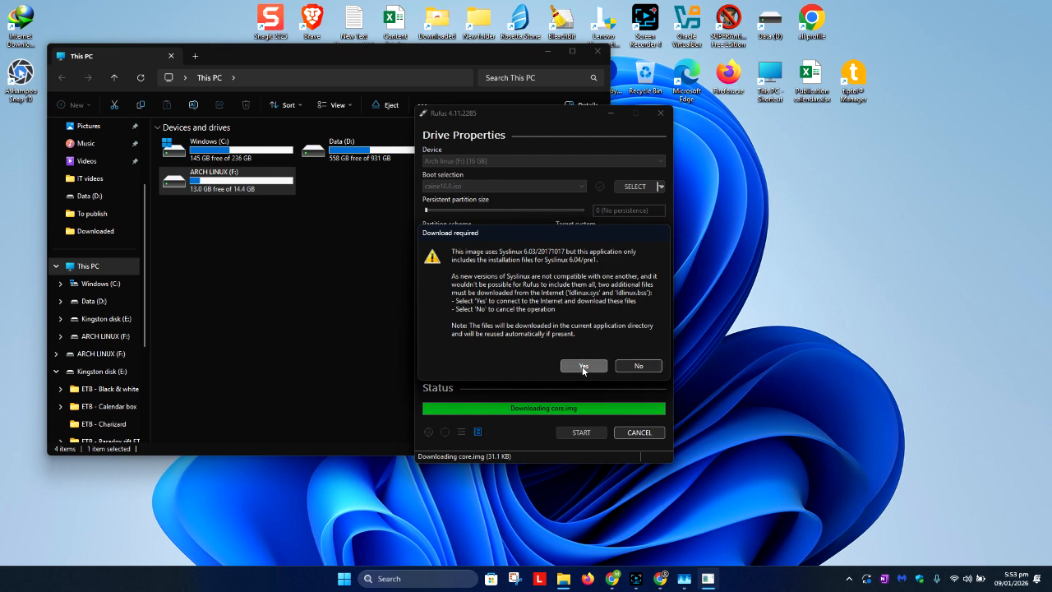
left_click(590, 303)
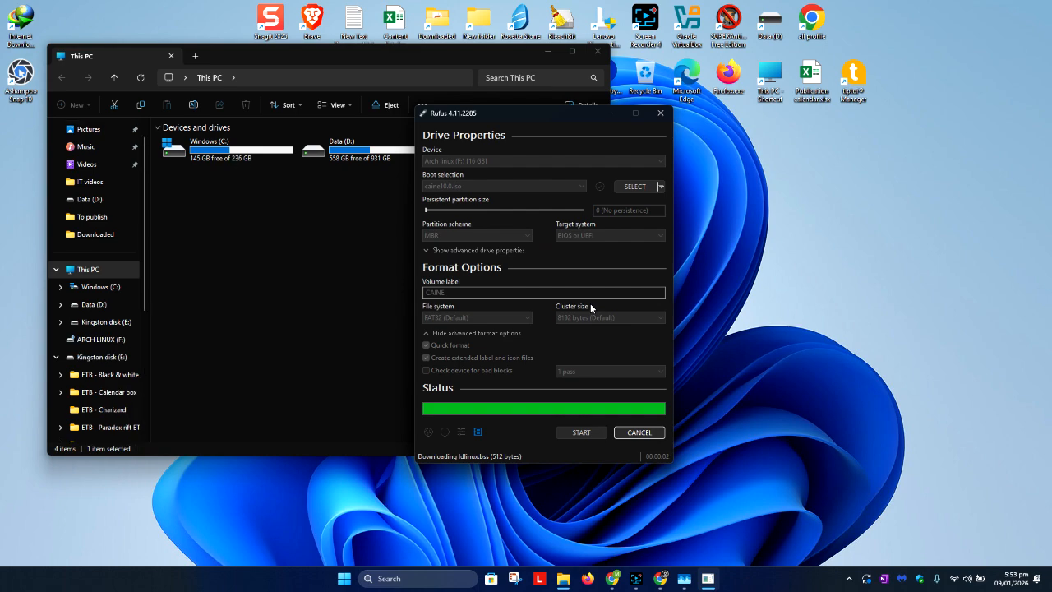
Arrange the This PC and Rufus windows side by side so the drive list and copy progress are both visible.
left_click_drag(493, 111, 724, 66)
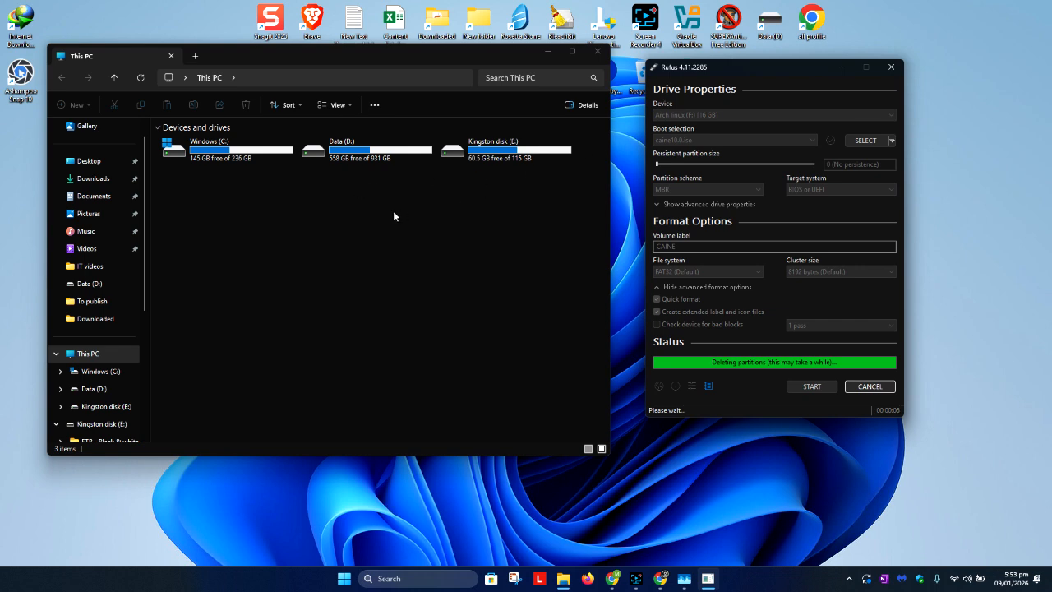
left_click_drag(409, 58, 364, 33)
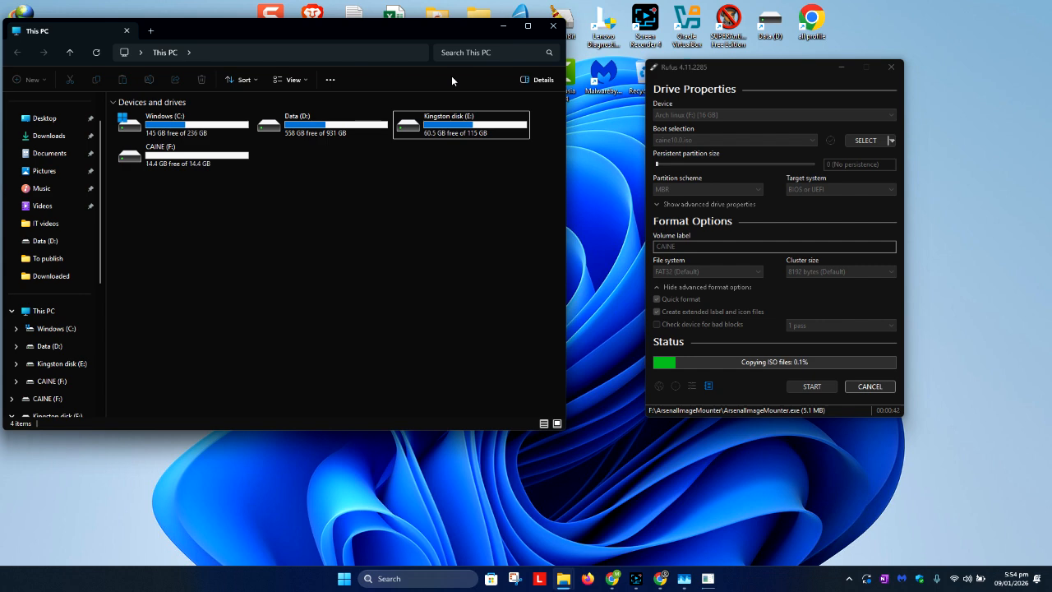
left_click_drag(710, 66, 633, 43)
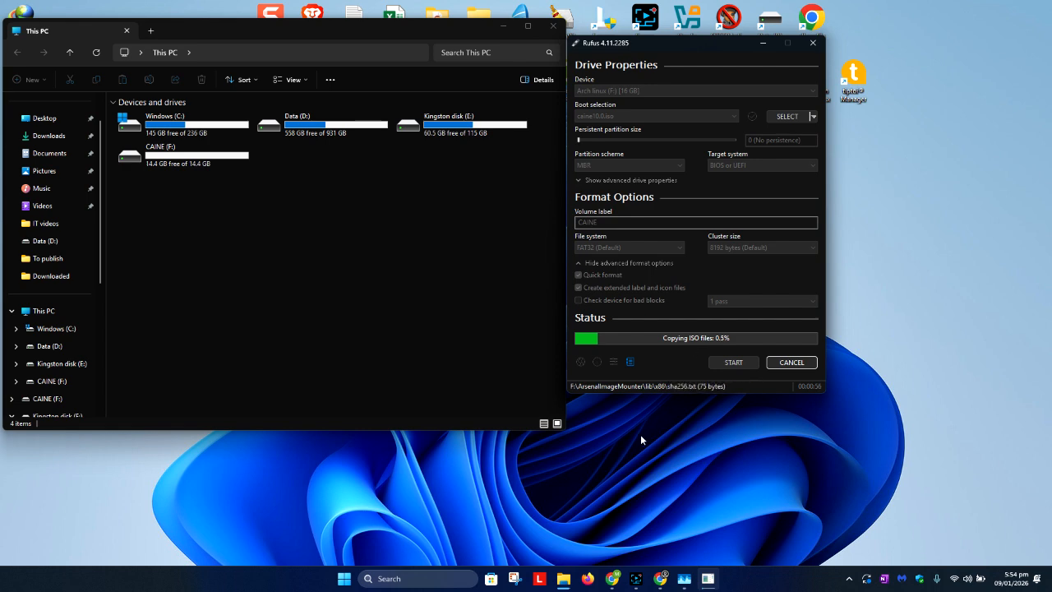
left_click(636, 579)
left_click(858, 378)
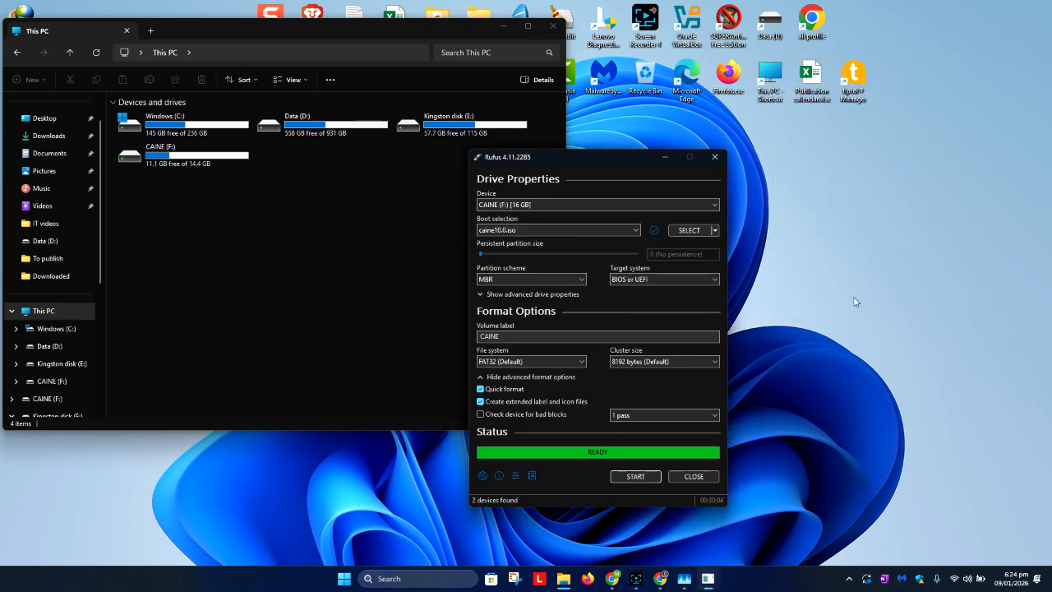
Close Rufus and open the CAINE (F:) drive to look through its copied files.
left_click(705, 480)
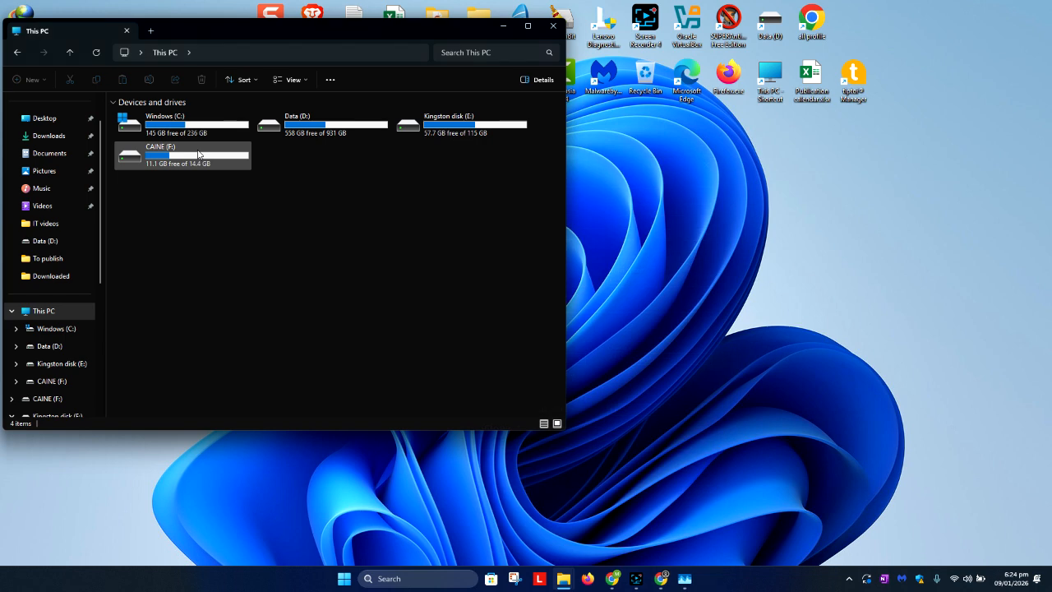
left_click(197, 150)
double_click(197, 151)
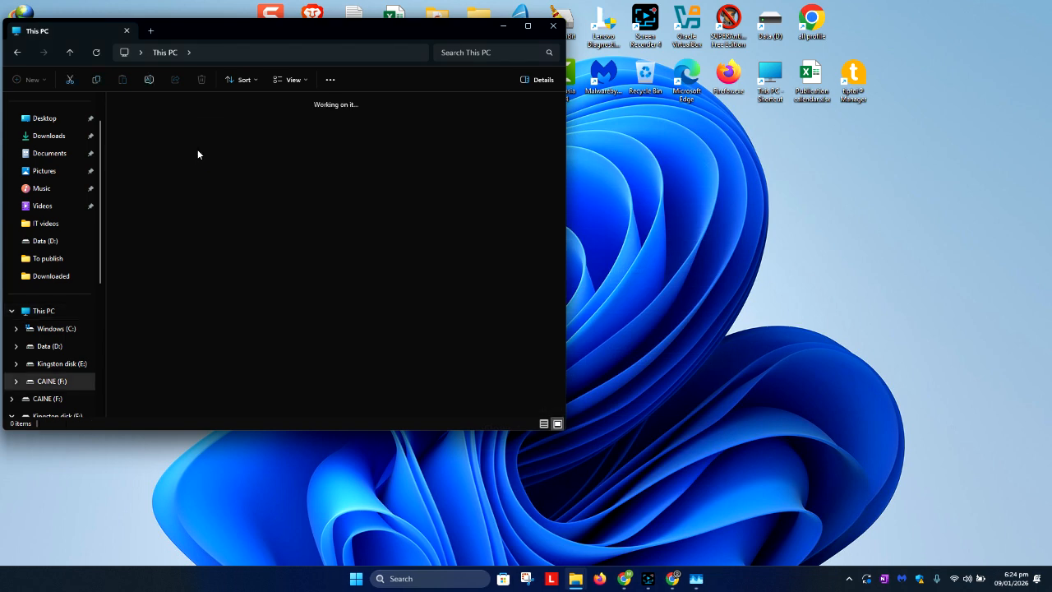
scroll(331, 255, "down", 2)
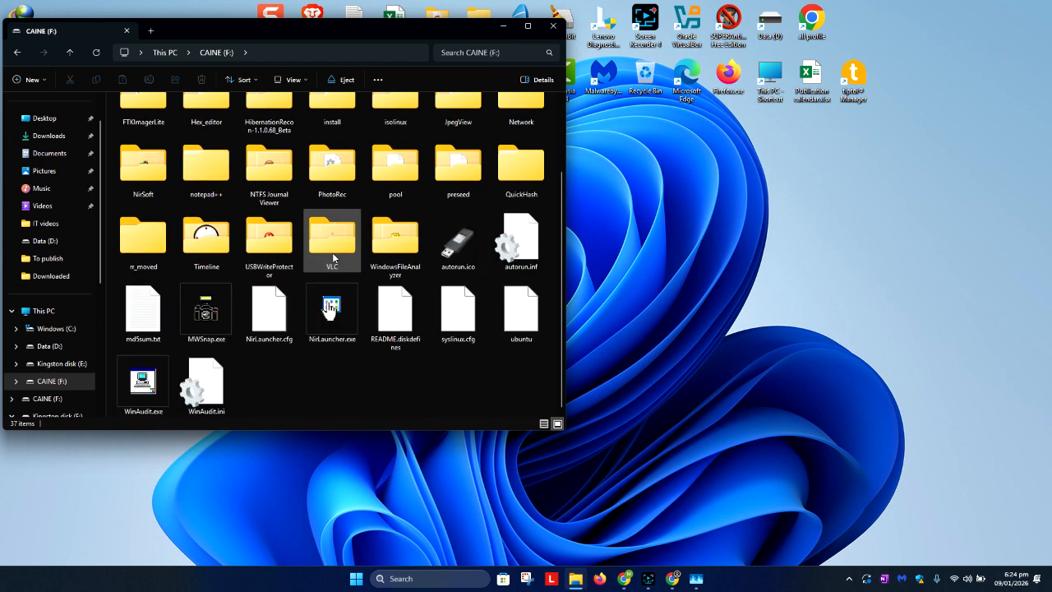